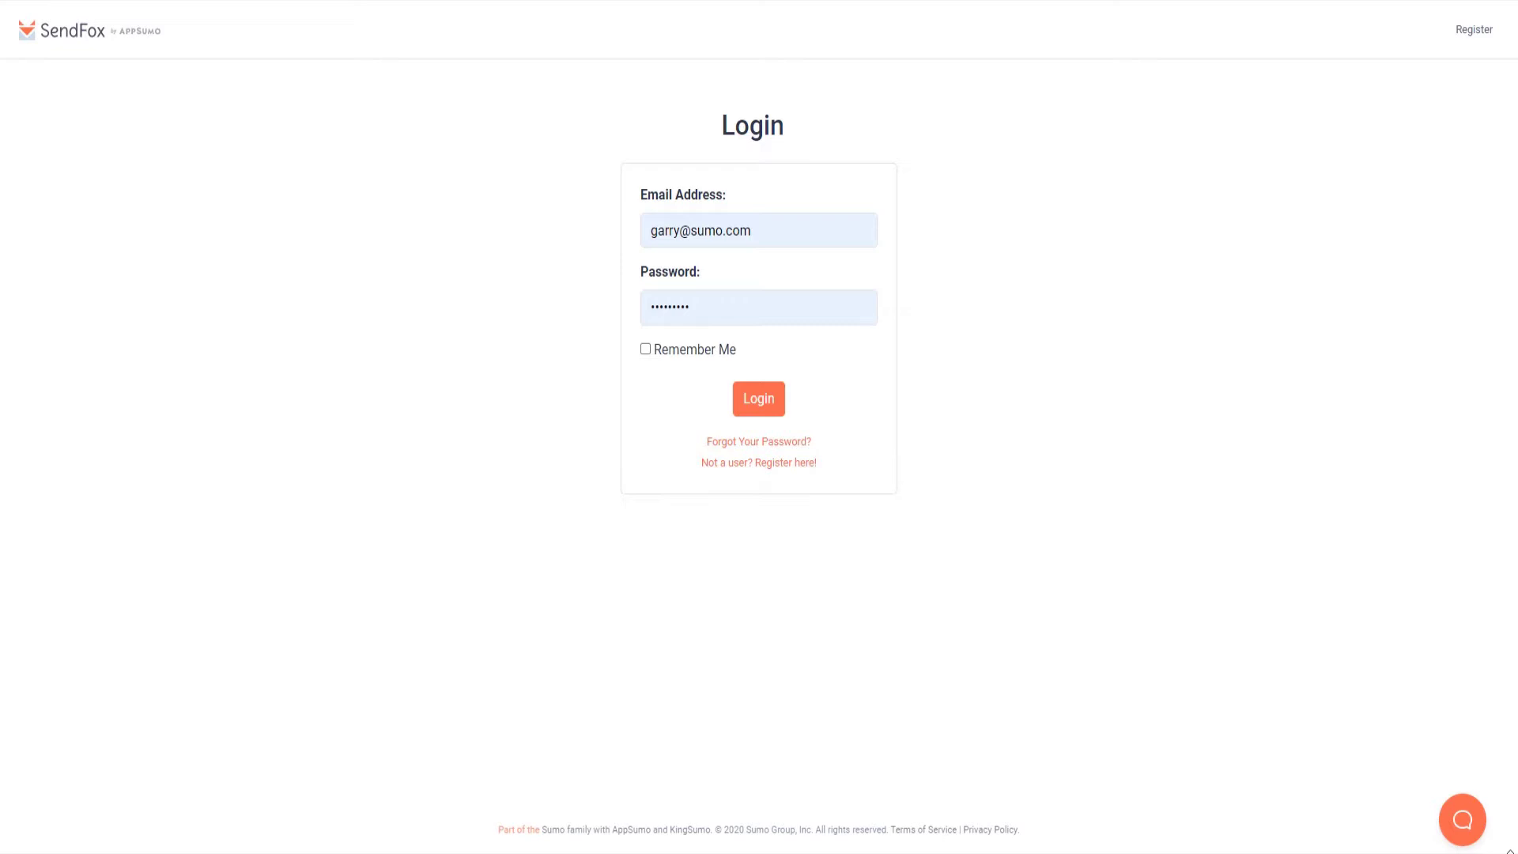
# Step: Log in and go to the Web Presence page of the account settings
pyautogui.click(746, 412)
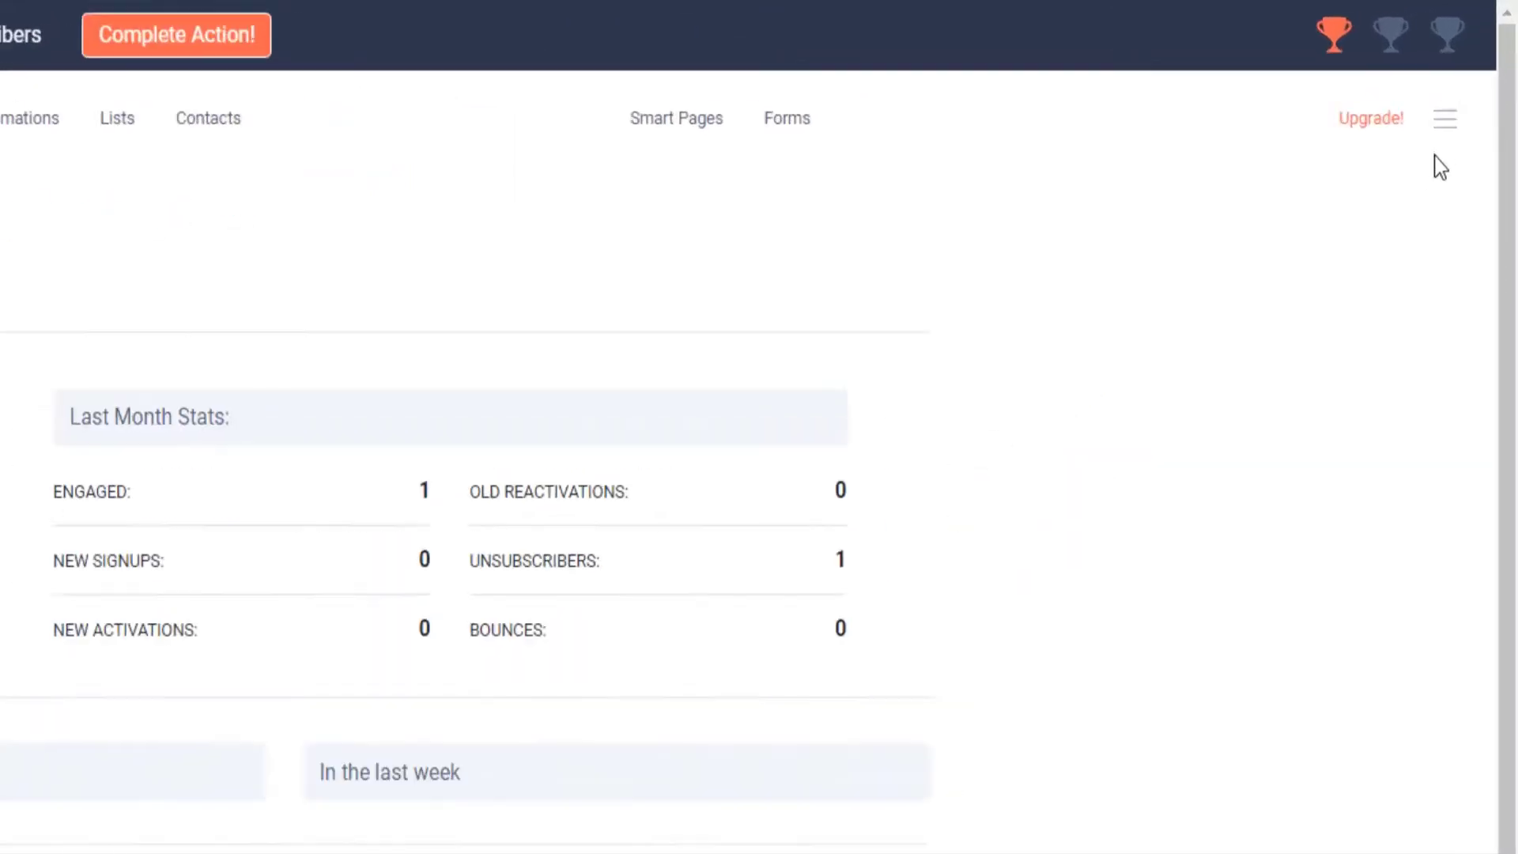
pyautogui.click(1445, 117)
pyautogui.click(1348, 292)
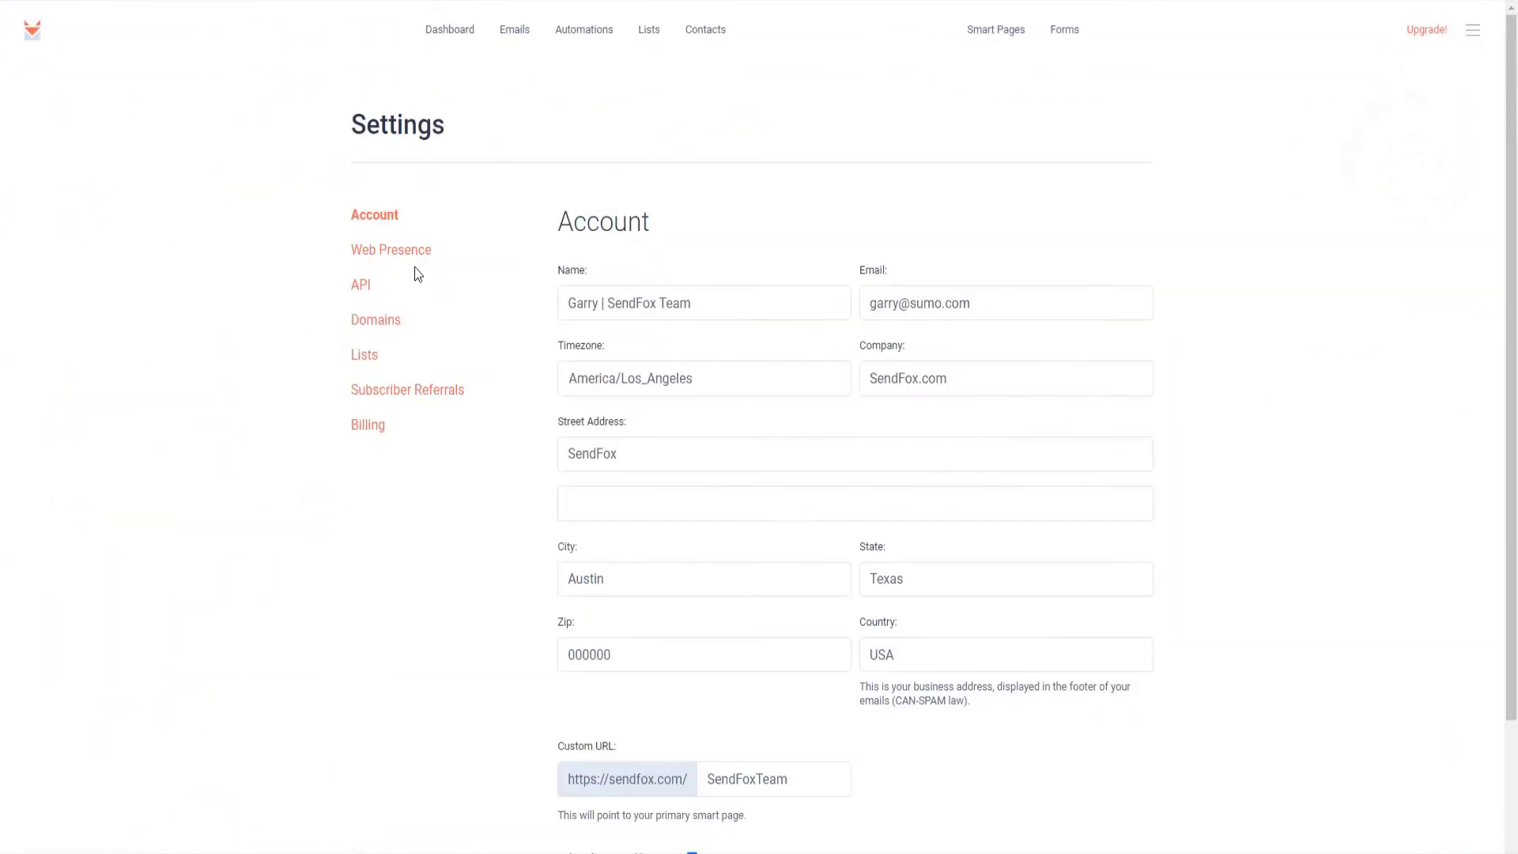
pyautogui.click(403, 250)
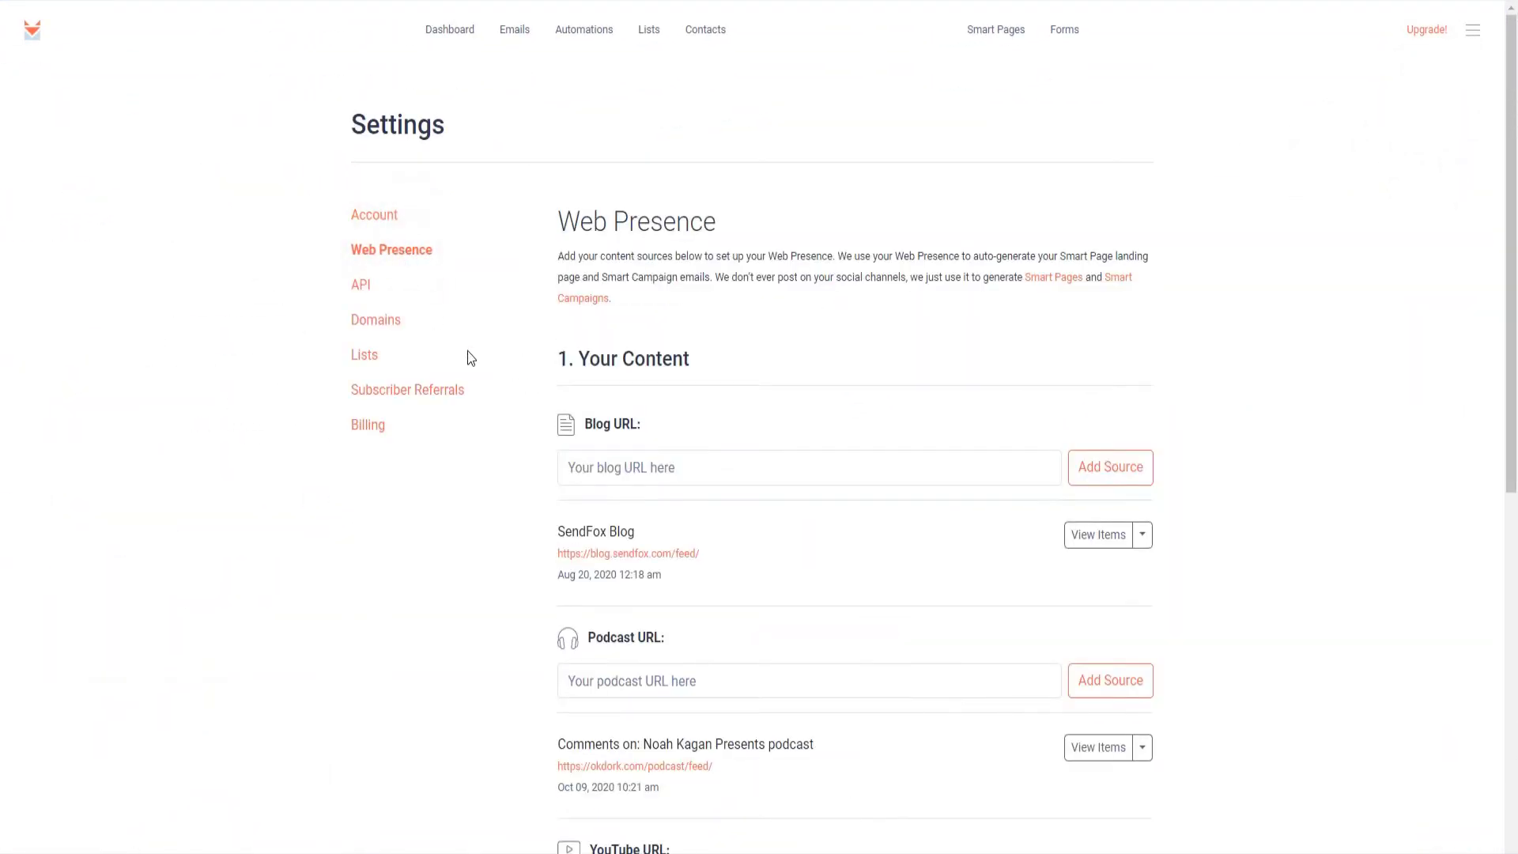
# Step: Edit the LinkedIn, Facebook and Twitter social profiles and save them
pyautogui.scroll(-2, 470, 358)
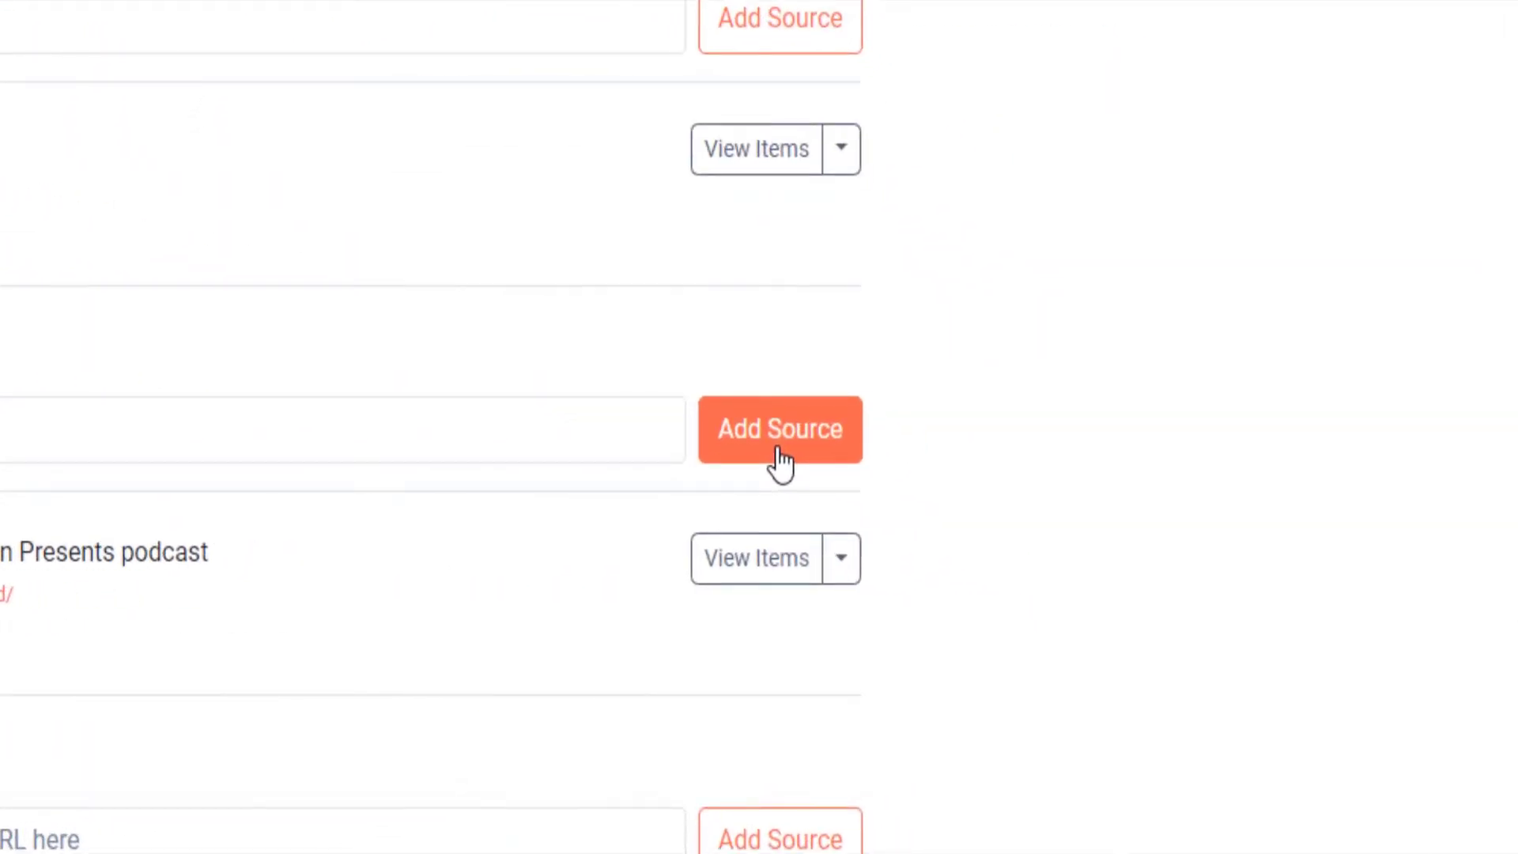
pyautogui.scroll(-5, 1107, 524)
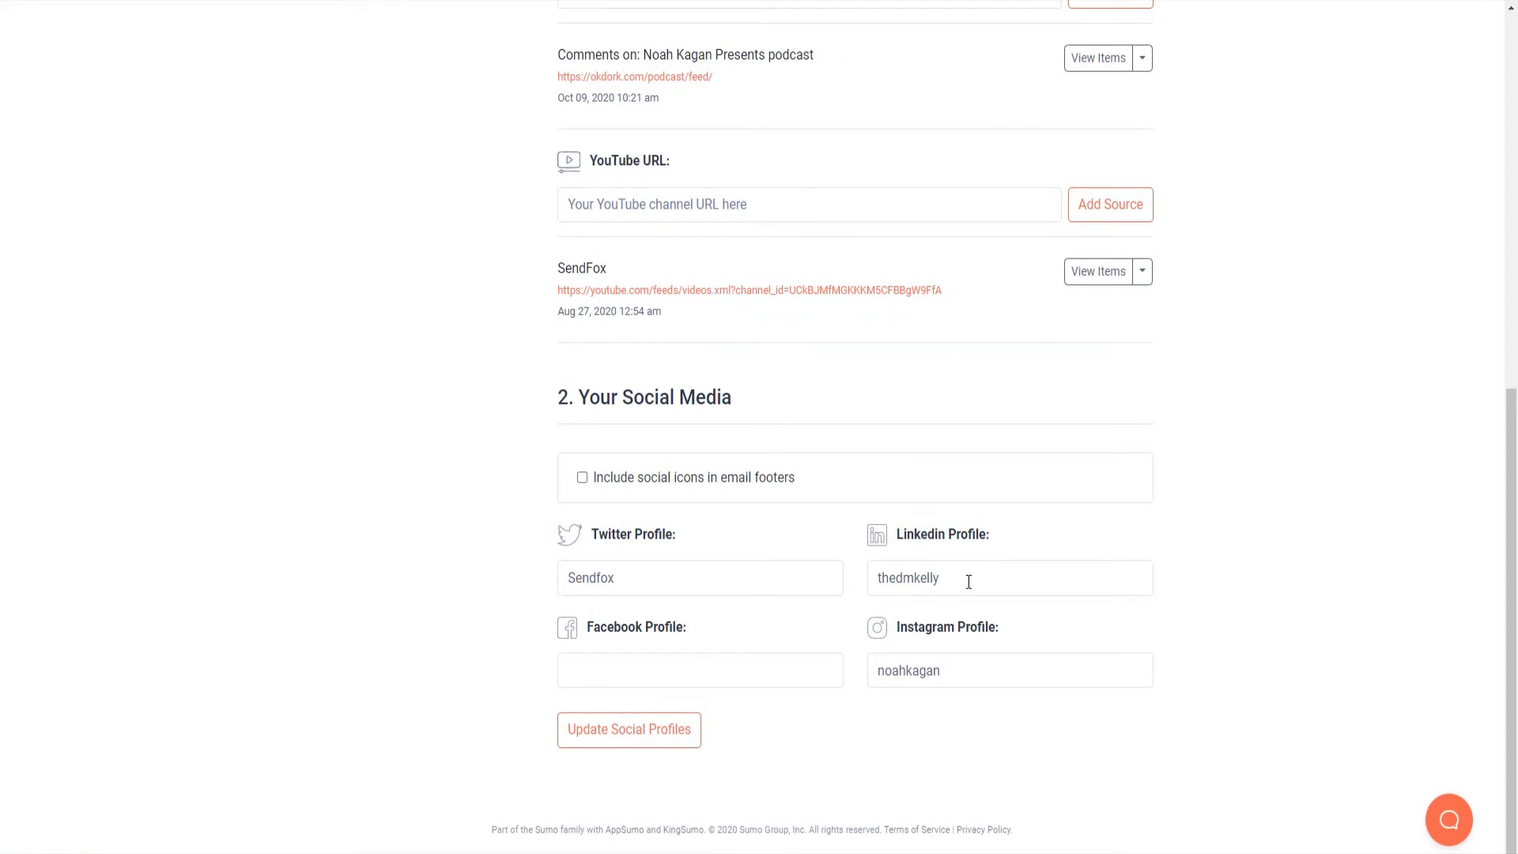
pyautogui.click(967, 580)
pyautogui.click(739, 665)
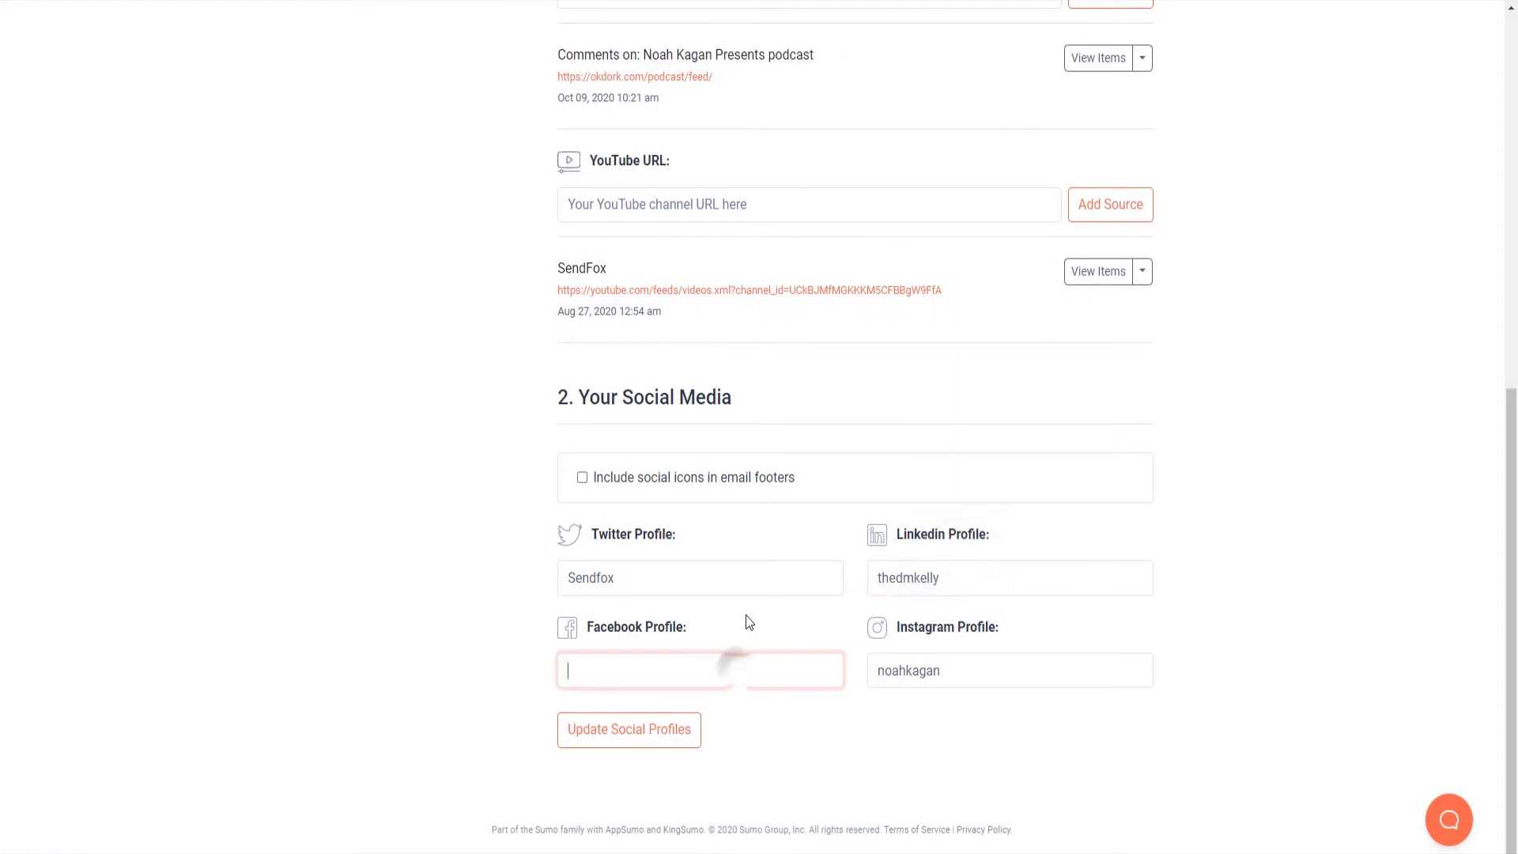
pyautogui.click(750, 581)
pyautogui.click(674, 751)
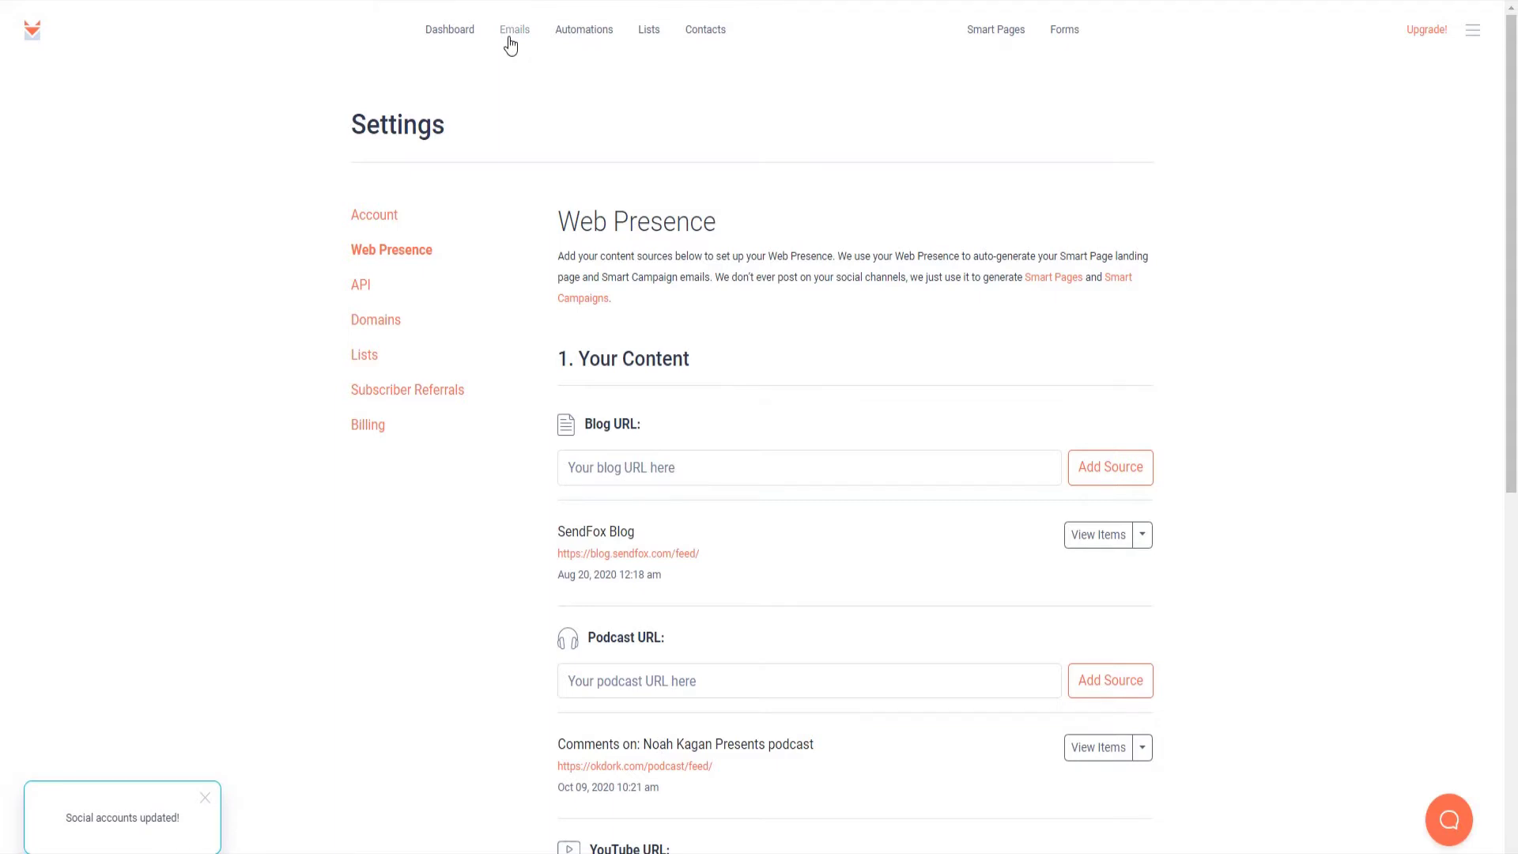
# Step: From the Emails page, open Smart Campaigns to view the Weekly Newsletter and Content Updates options
pyautogui.click(511, 33)
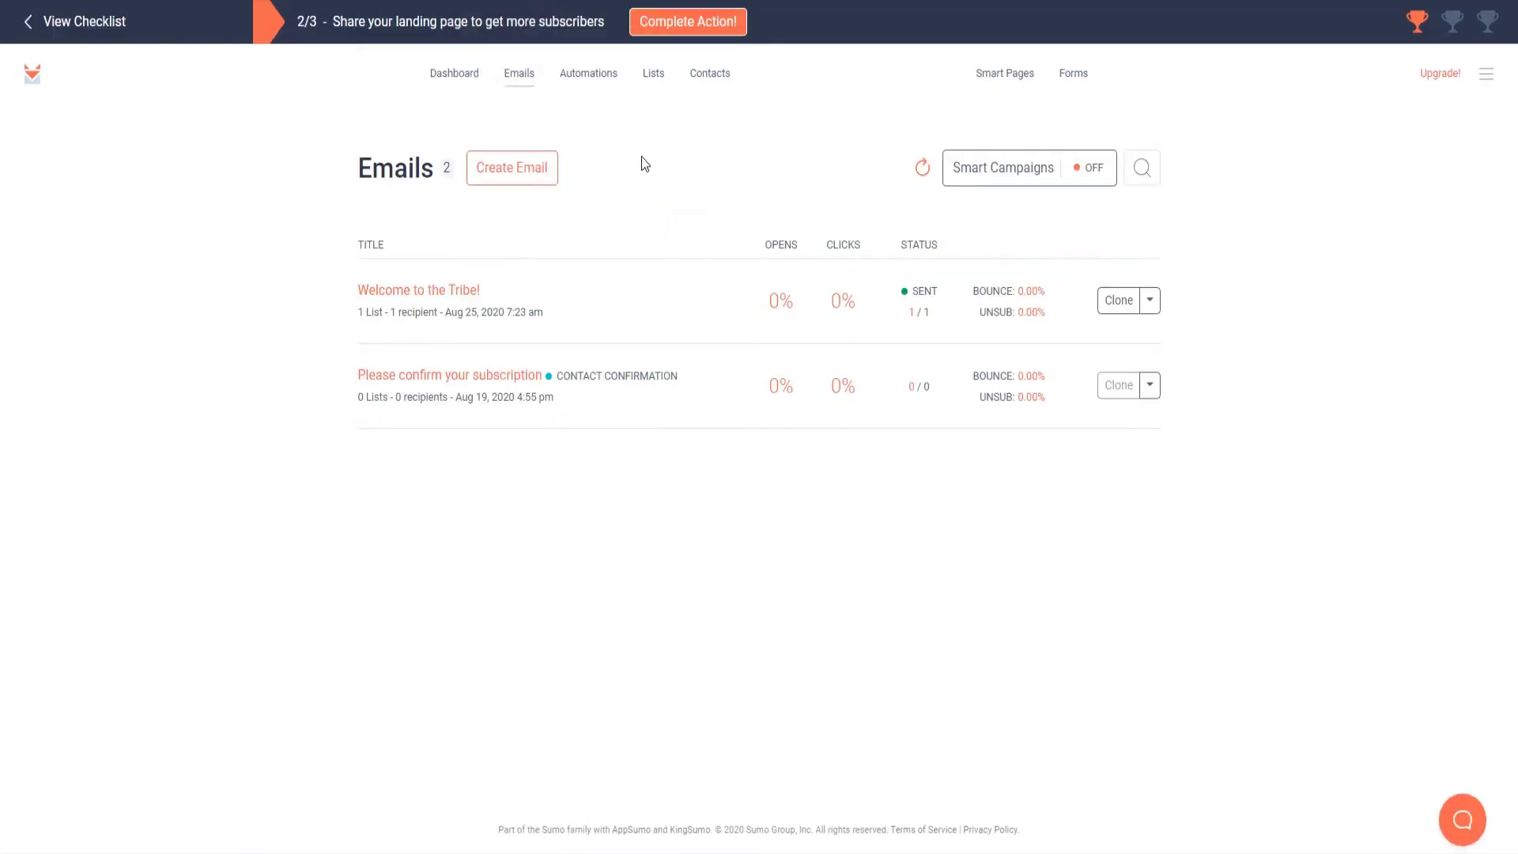
pyautogui.click(999, 175)
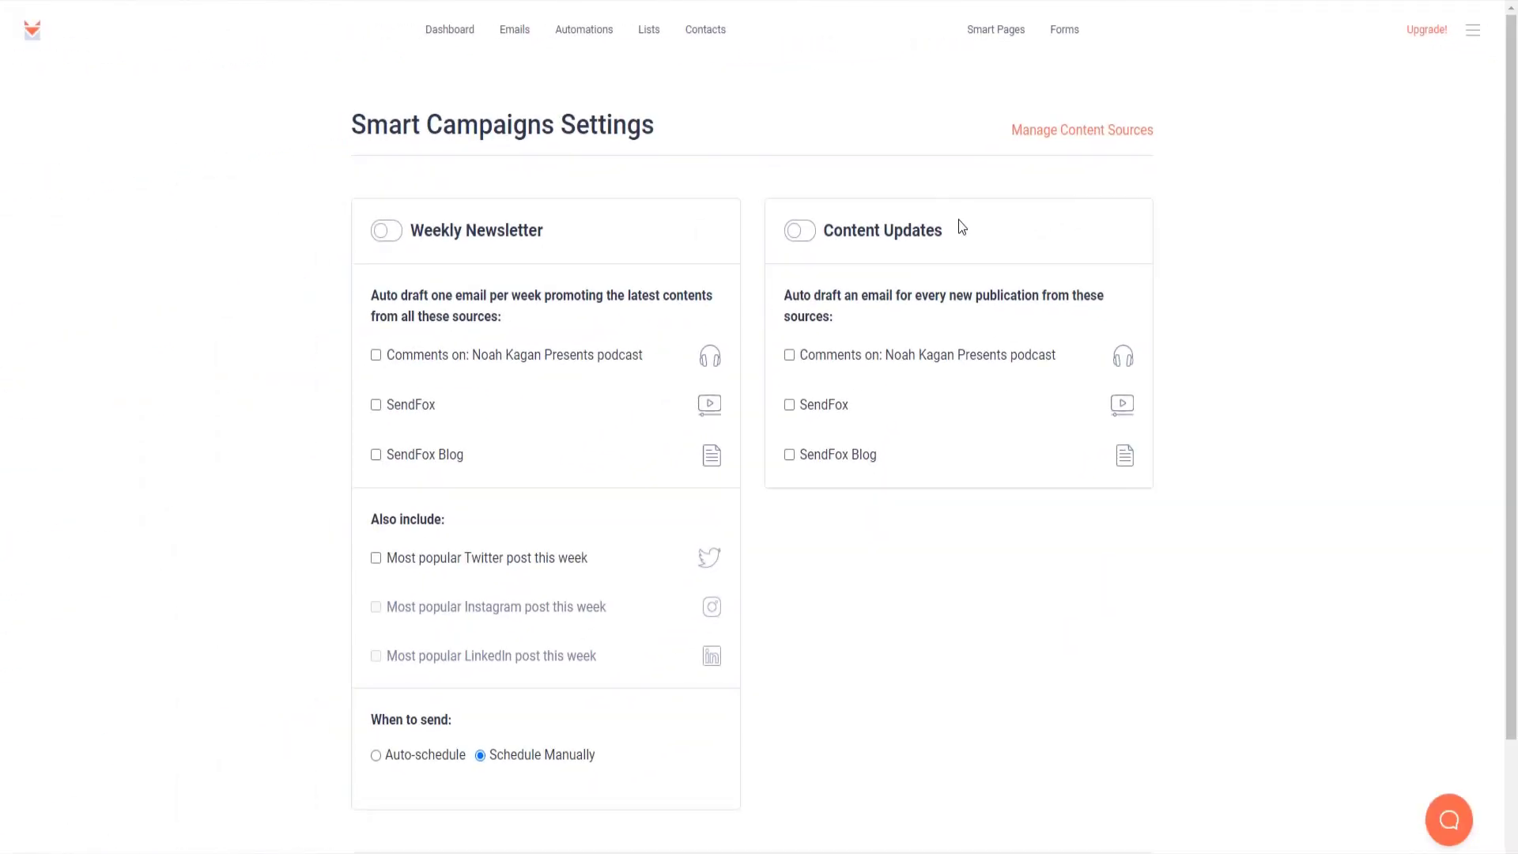
pyautogui.scroll(-2, 961, 227)
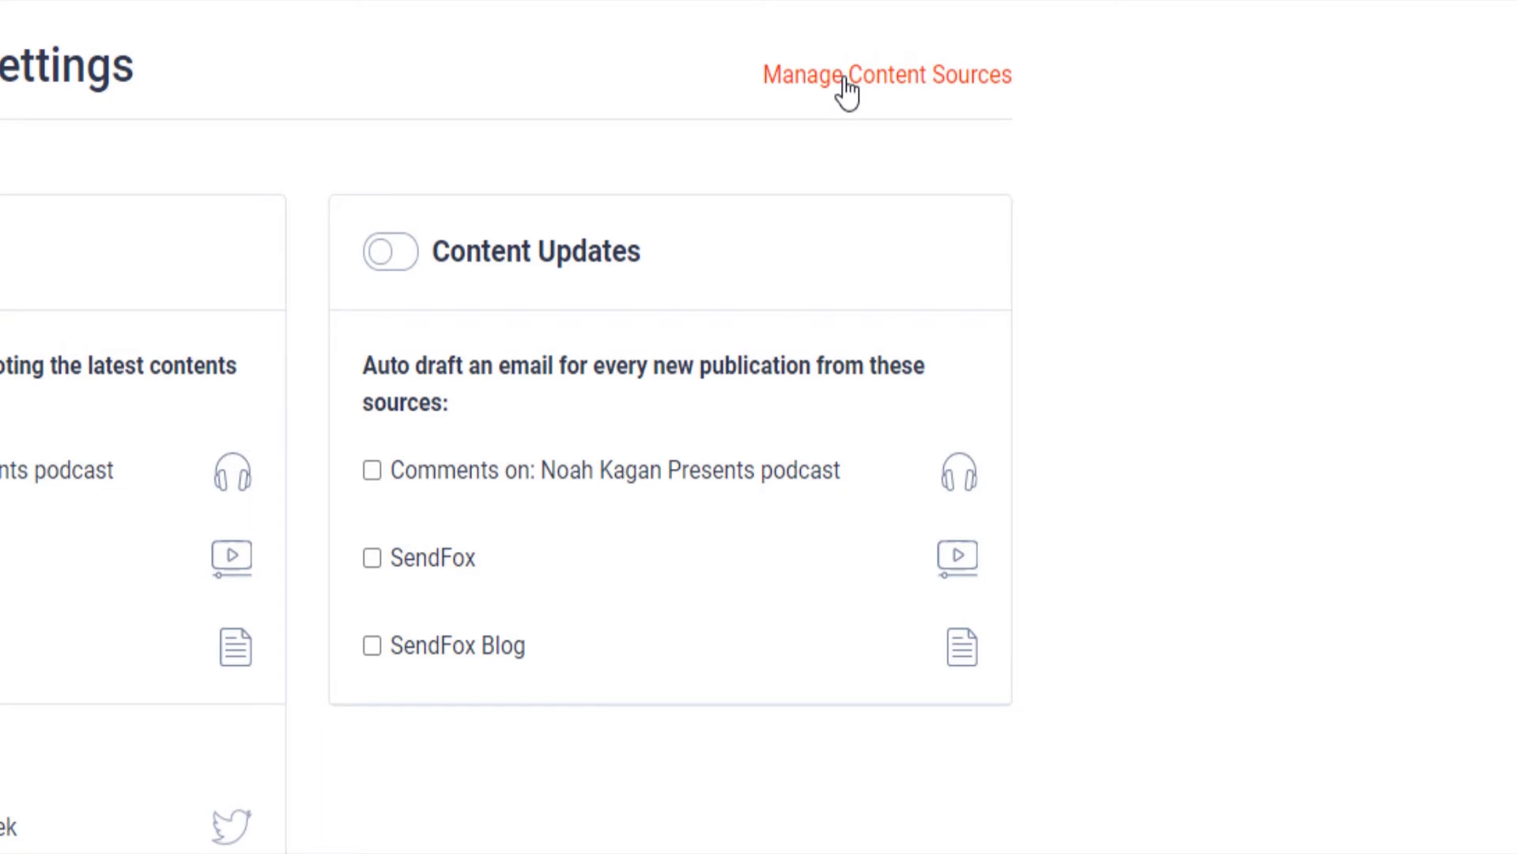
pyautogui.click(846, 89)
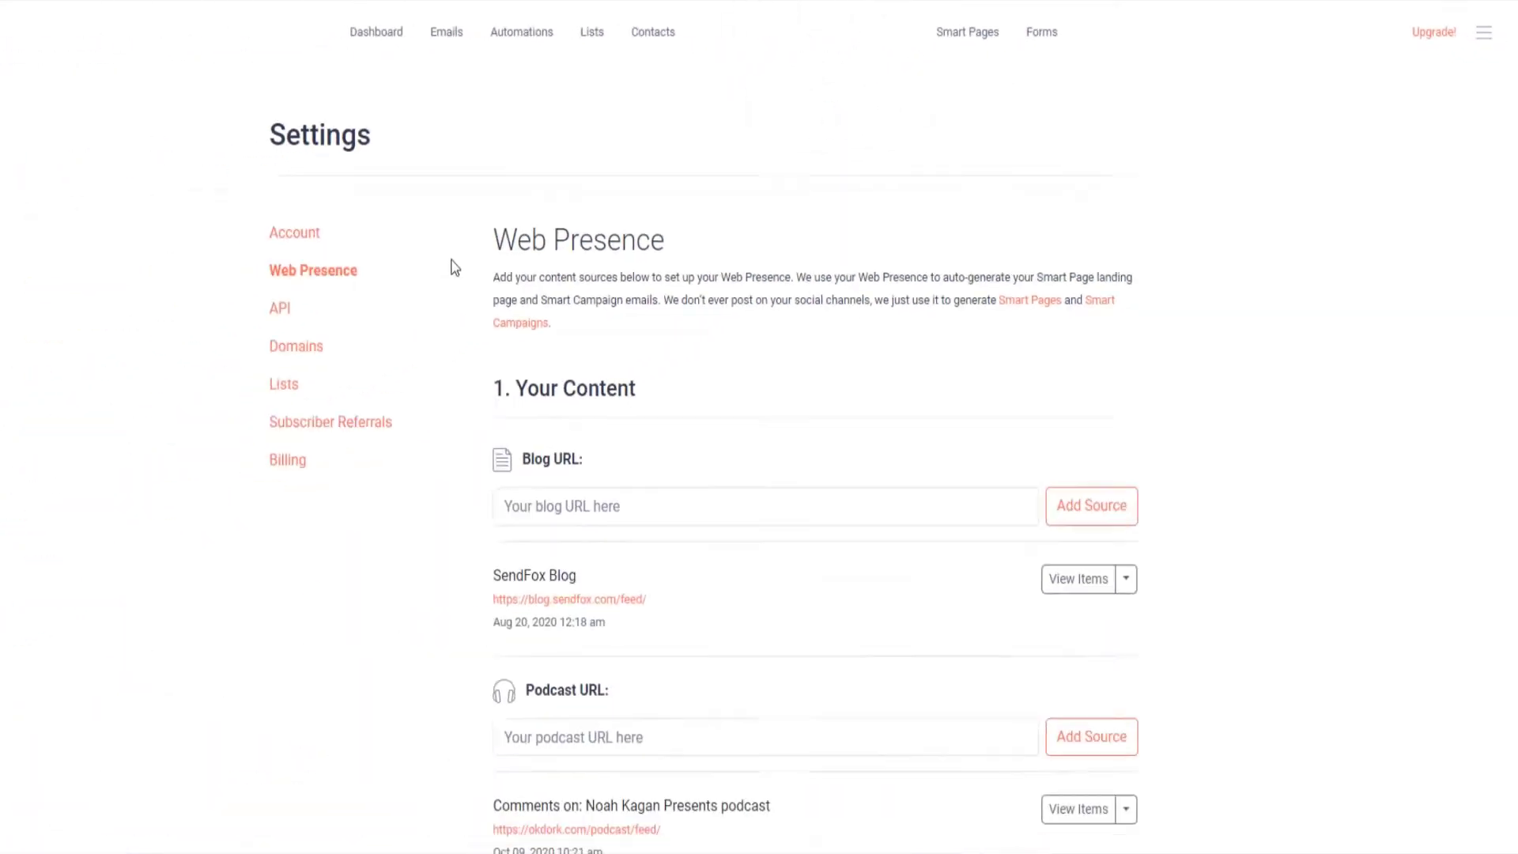
pyautogui.moveTo(492, 240); pyautogui.dragTo(667, 240)
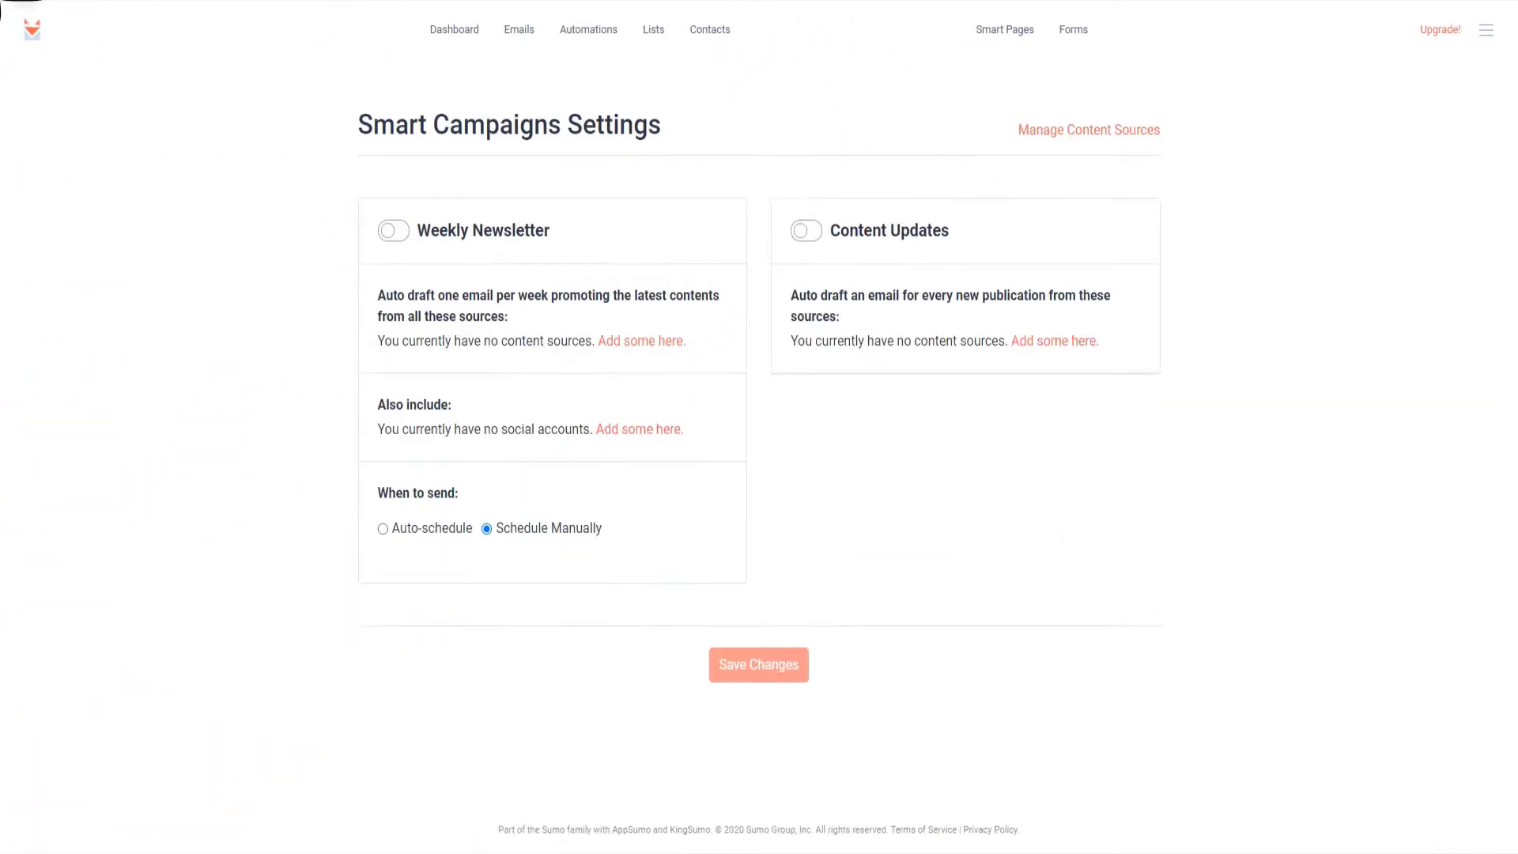
pyautogui.scroll(-1, 352, 115)
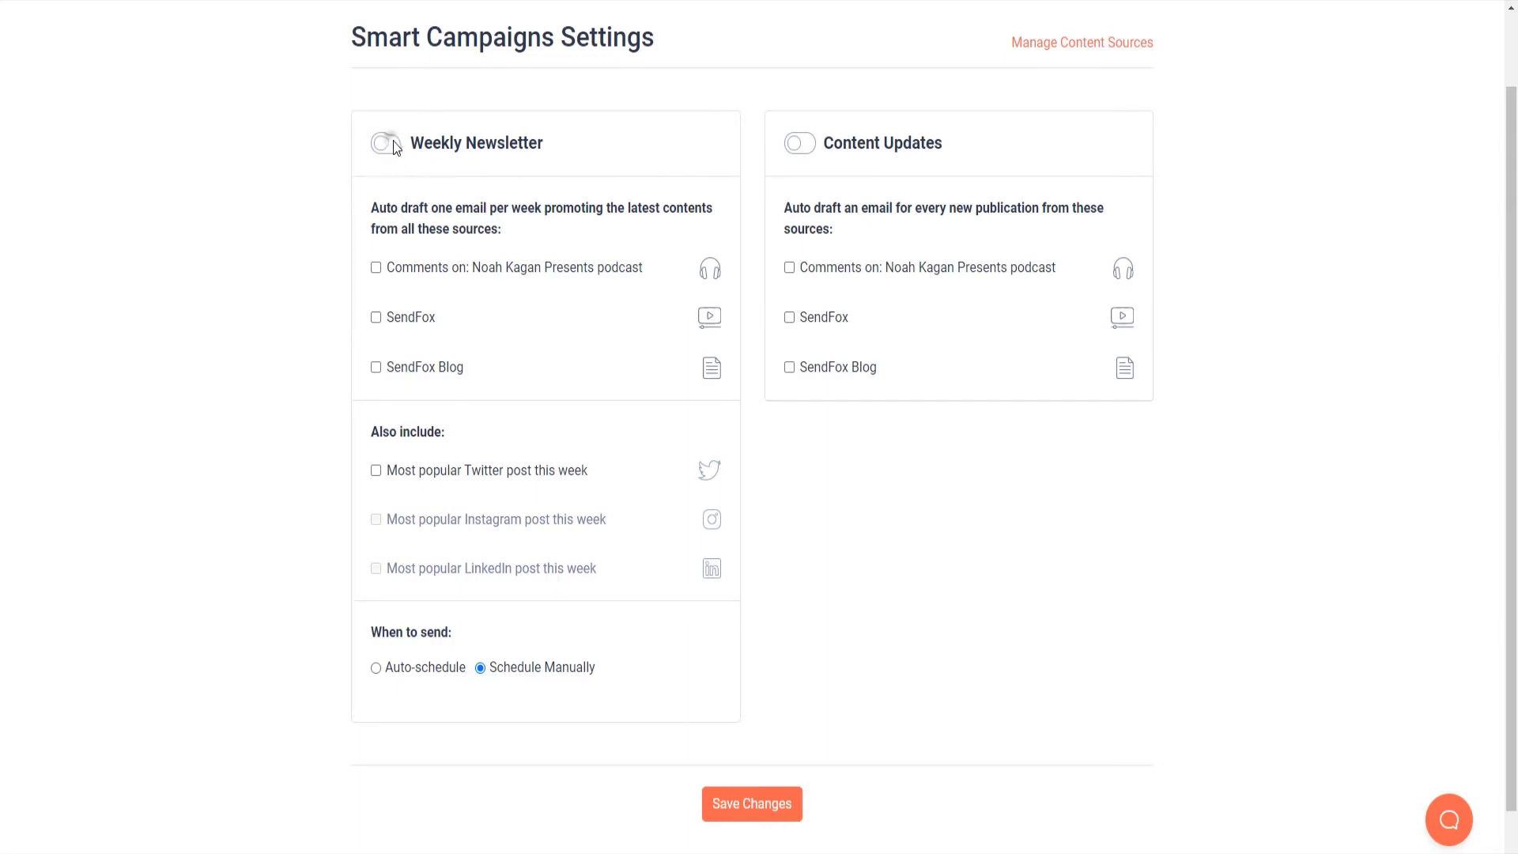
# Step: Enable Weekly Newsletter and Content Updates, sourcing SendFox and SendFox Blog, plus the top Twitter post
pyautogui.click(392, 141)
pyautogui.click(796, 143)
pyautogui.click(375, 317)
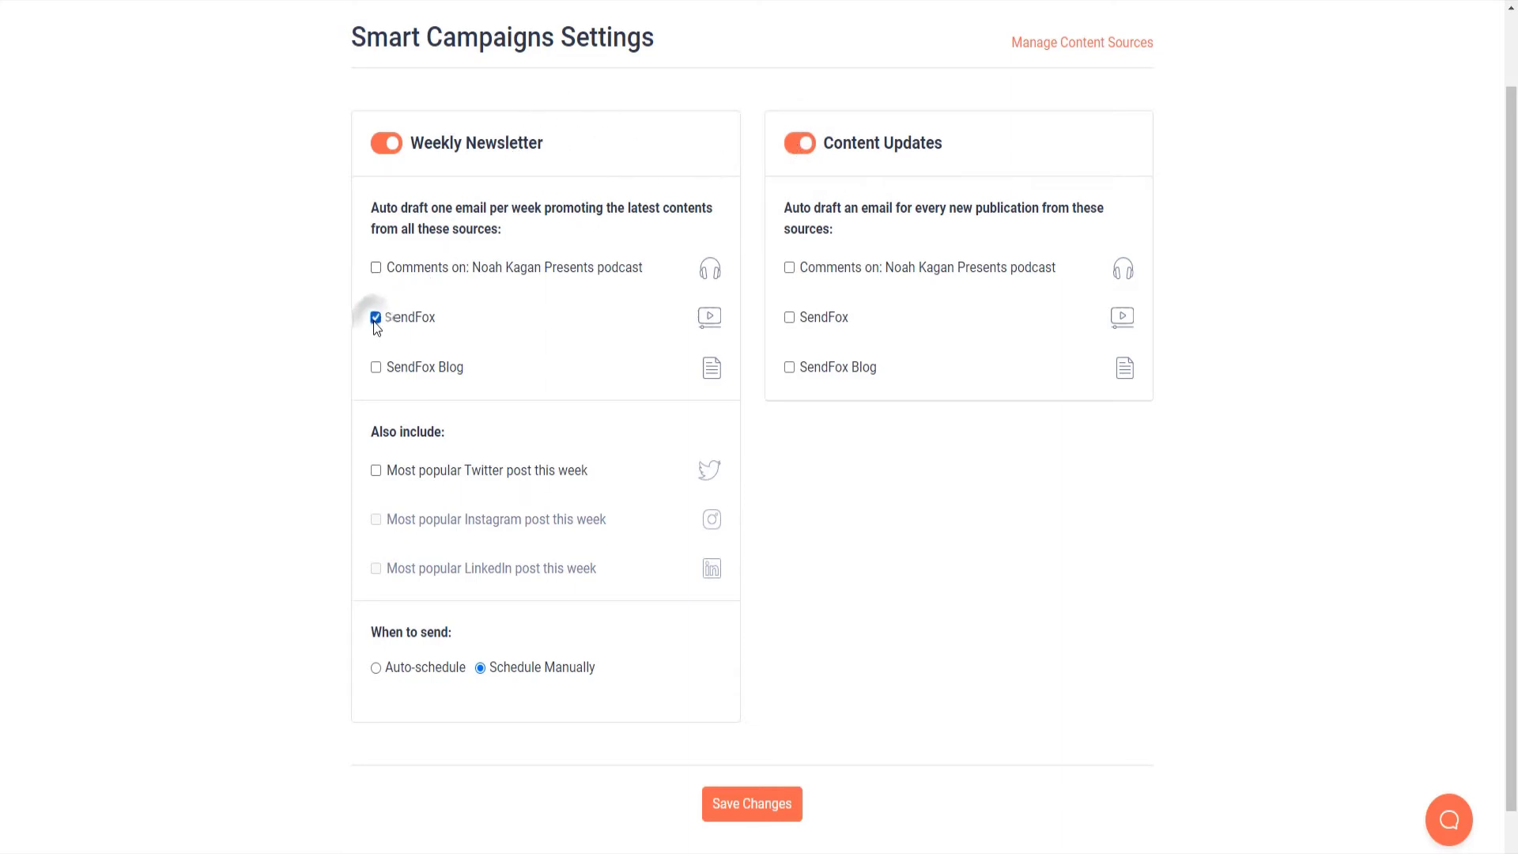
pyautogui.click(375, 370)
pyautogui.click(789, 317)
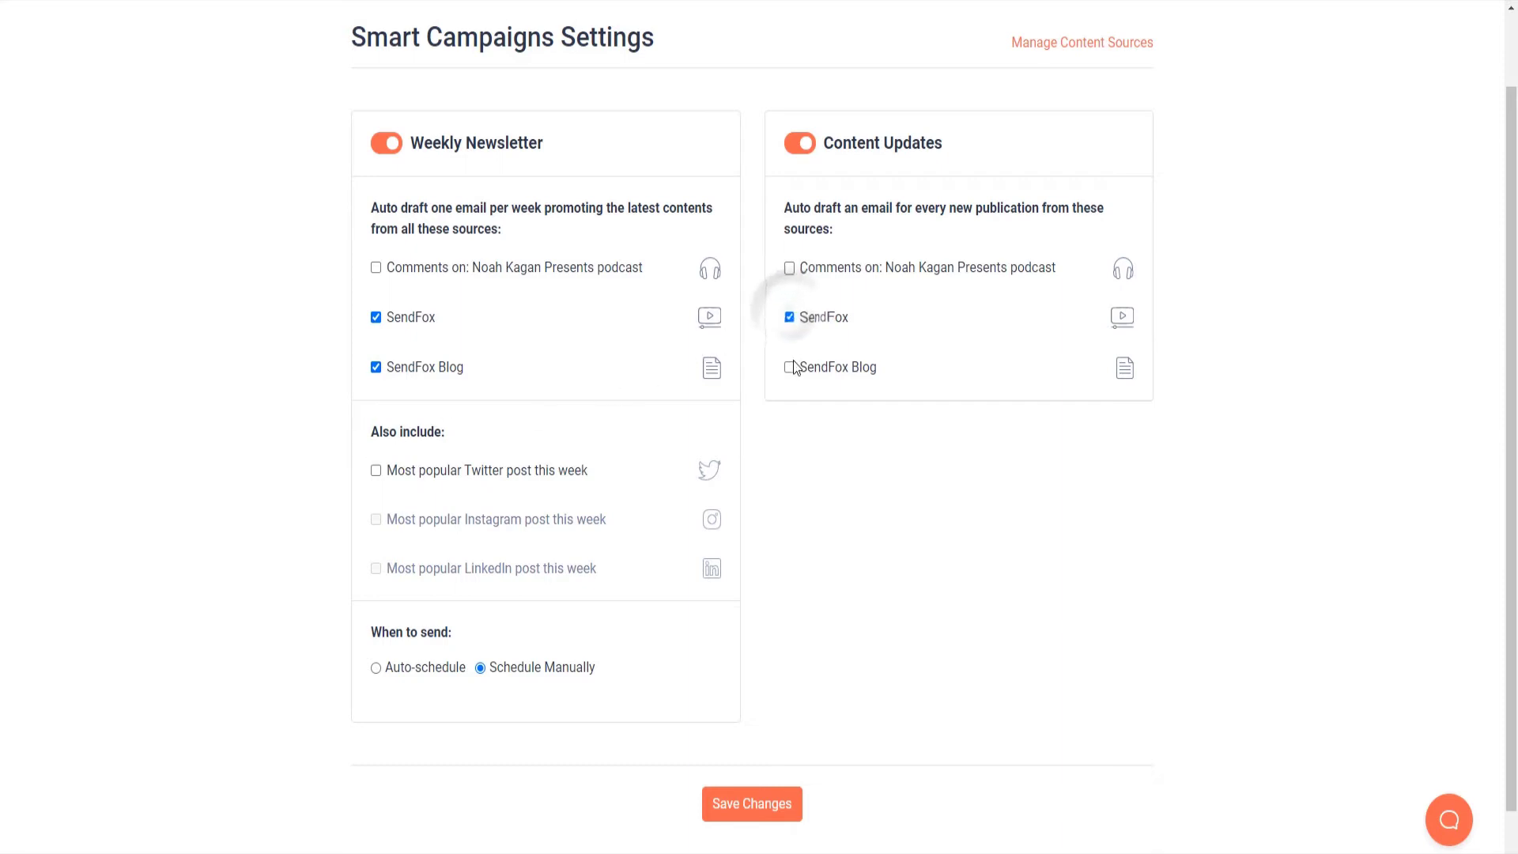
pyautogui.click(789, 367)
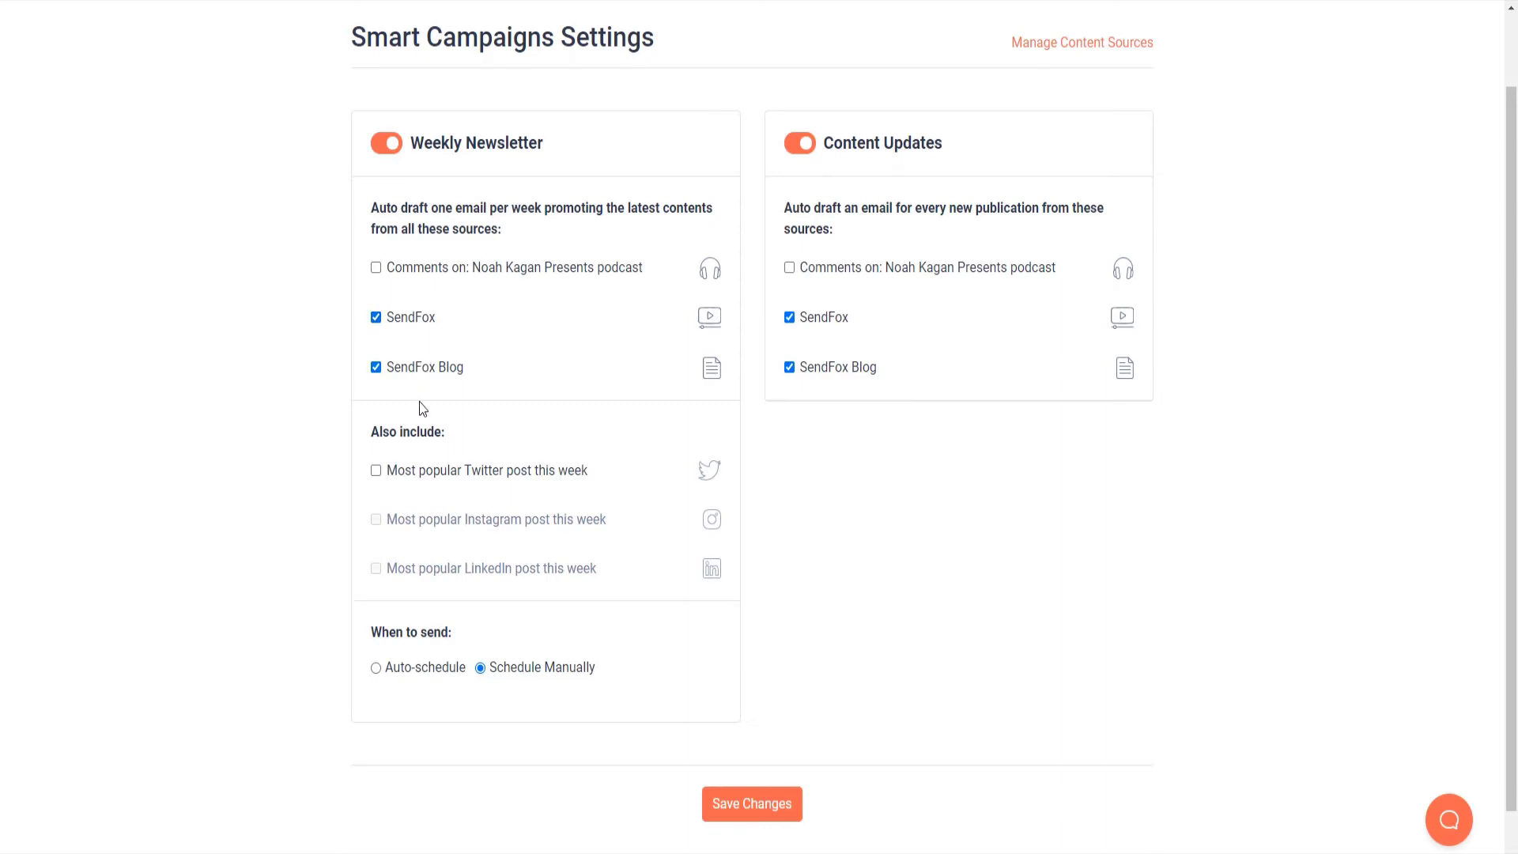
pyautogui.click(425, 472)
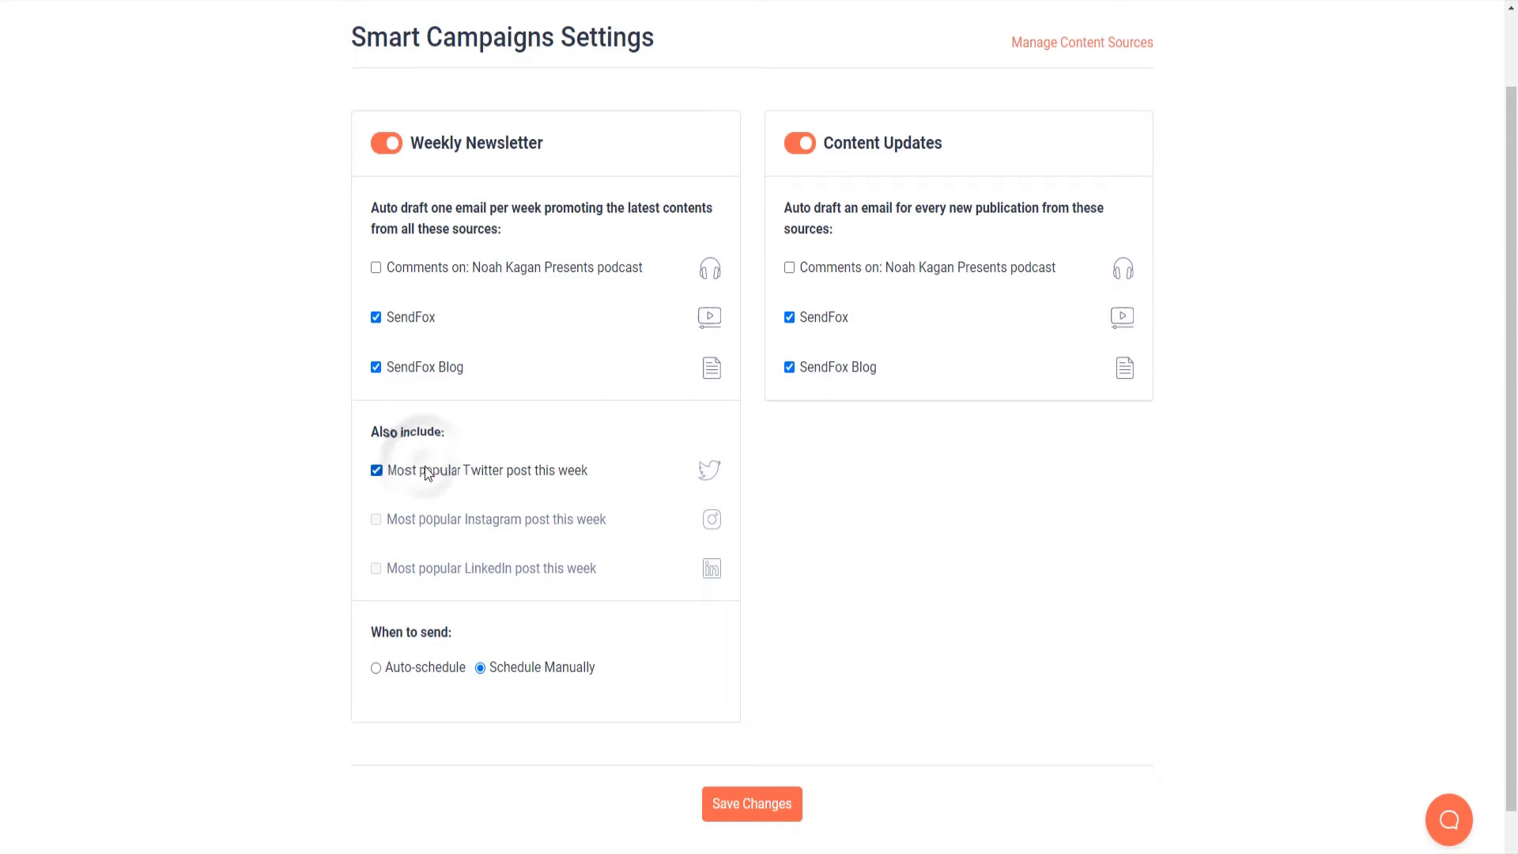
pyautogui.scroll(-1, 425, 473)
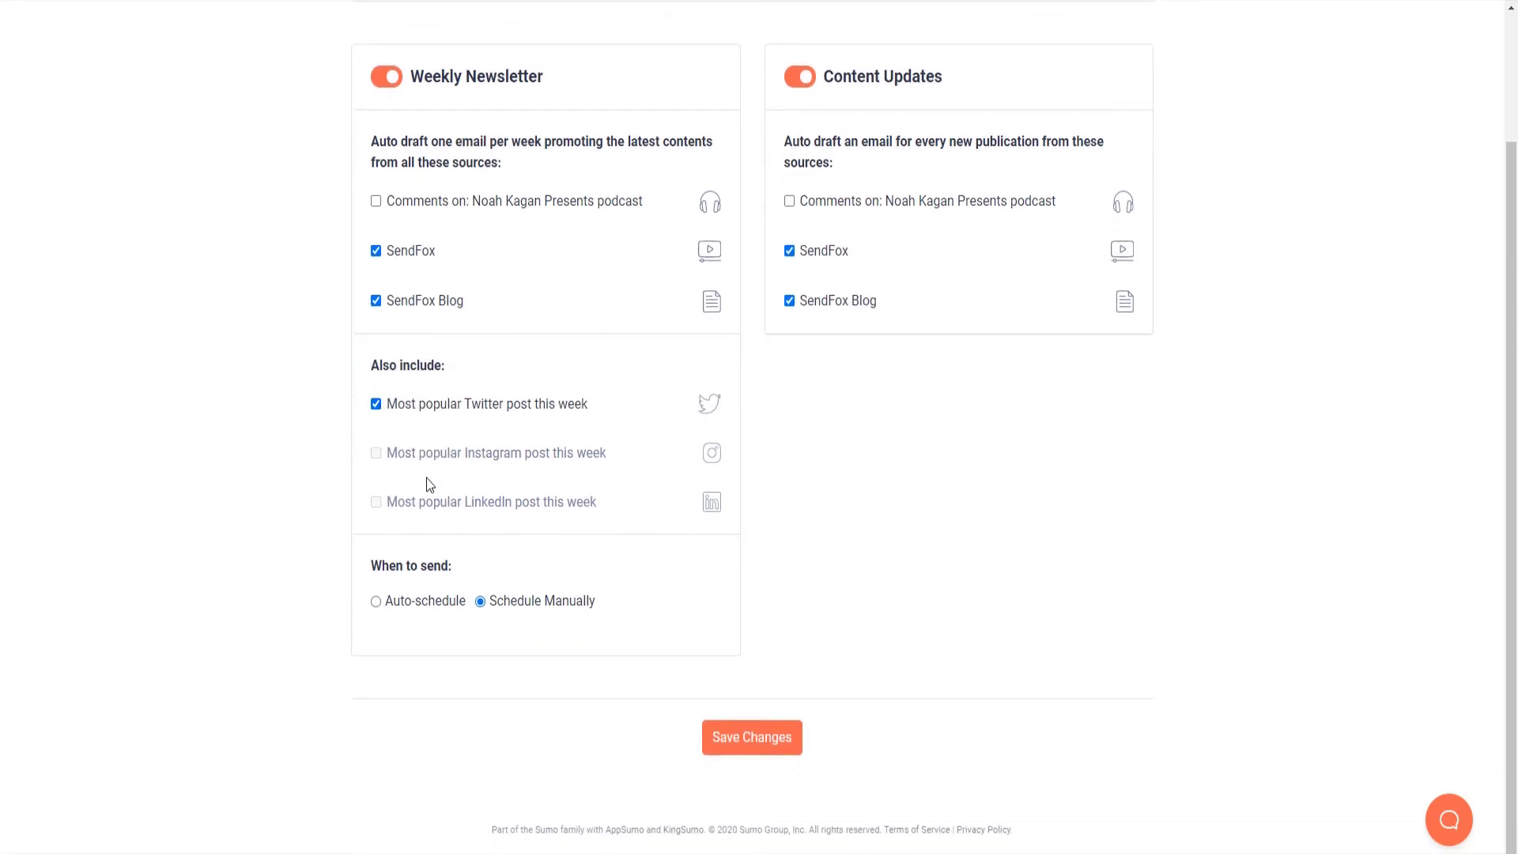
# Step: Auto-schedule the newsletter for Thursday 9:35 am to My Test Contacts and save
pyautogui.click(429, 600)
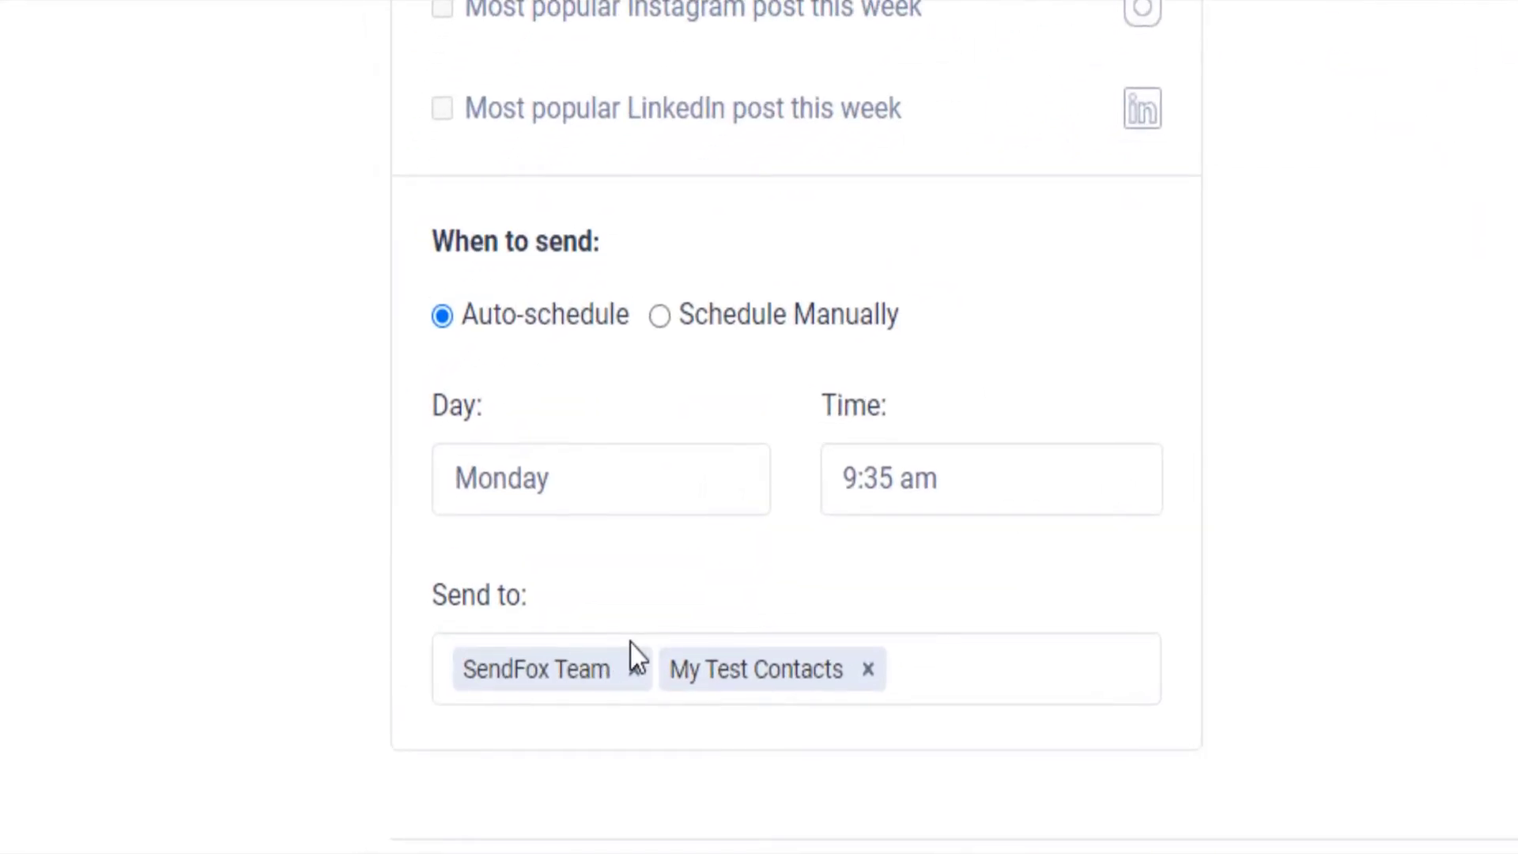
pyautogui.click(633, 669)
pyautogui.click(661, 669)
pyautogui.click(602, 498)
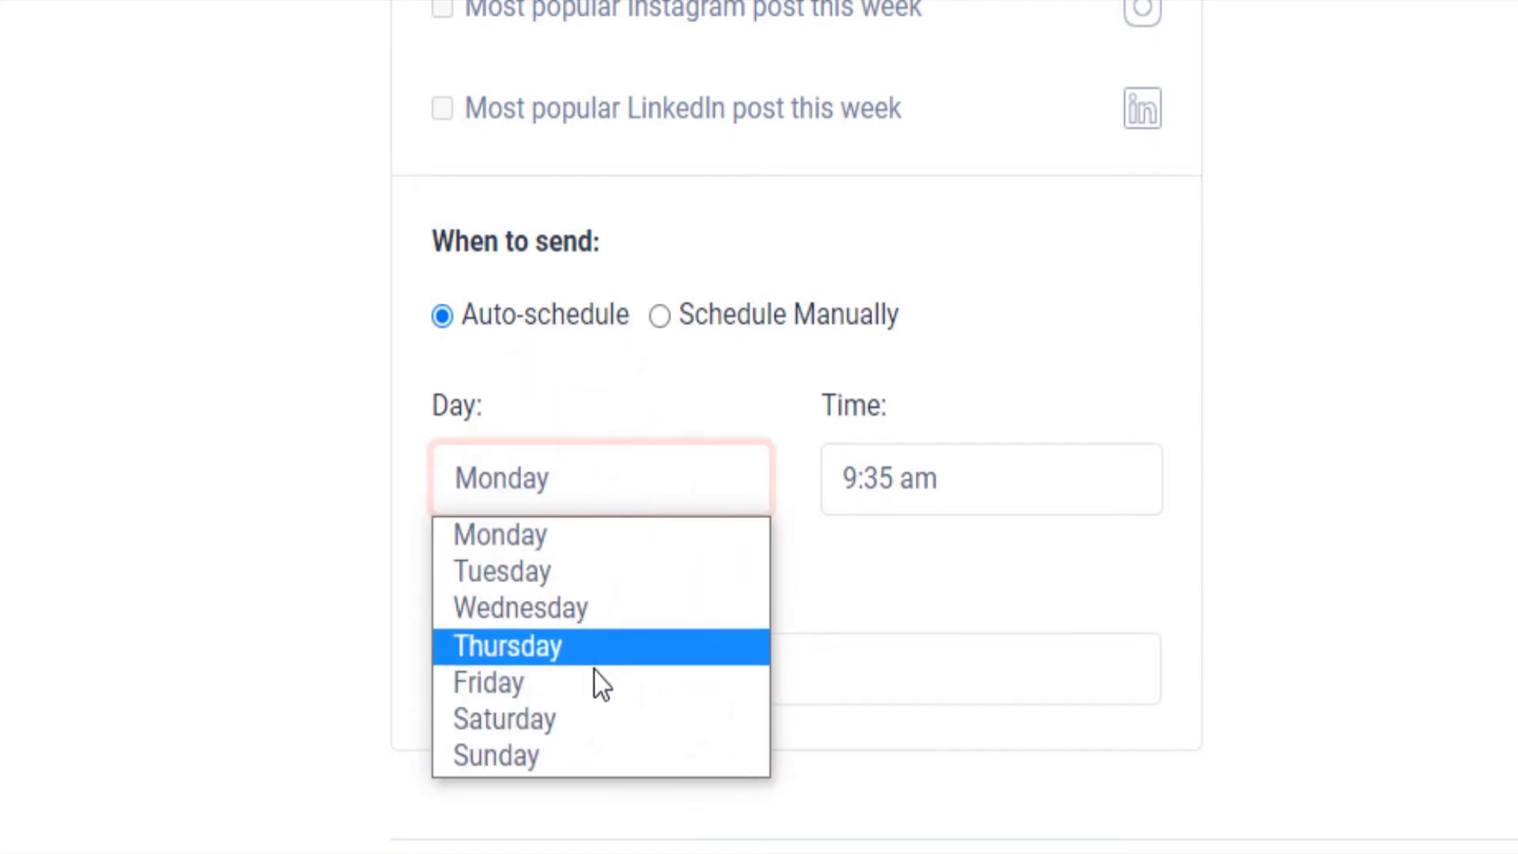
pyautogui.click(603, 644)
pyautogui.click(963, 504)
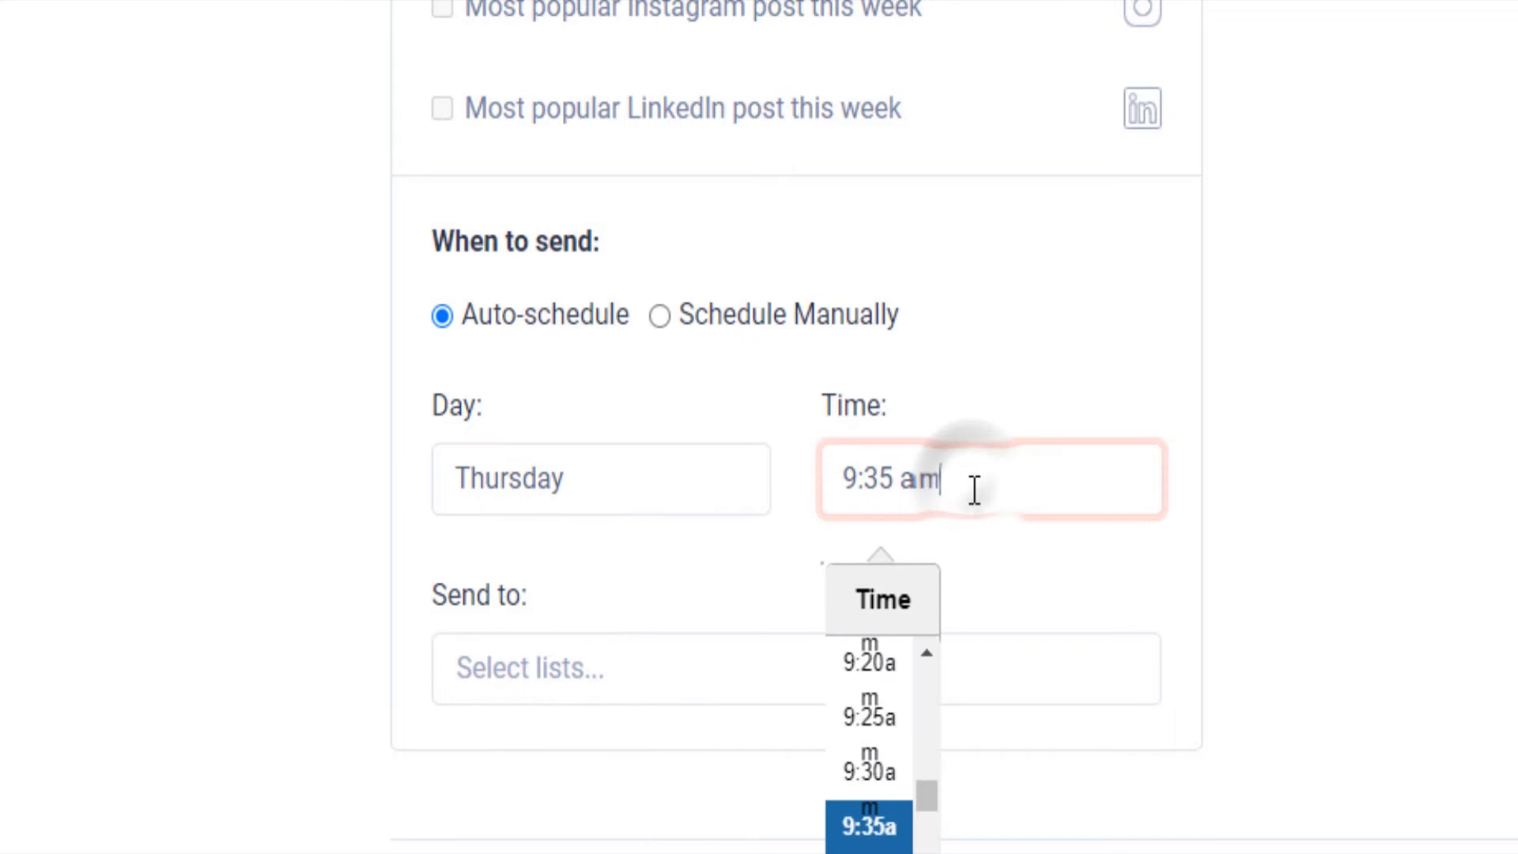
pyautogui.click(1057, 585)
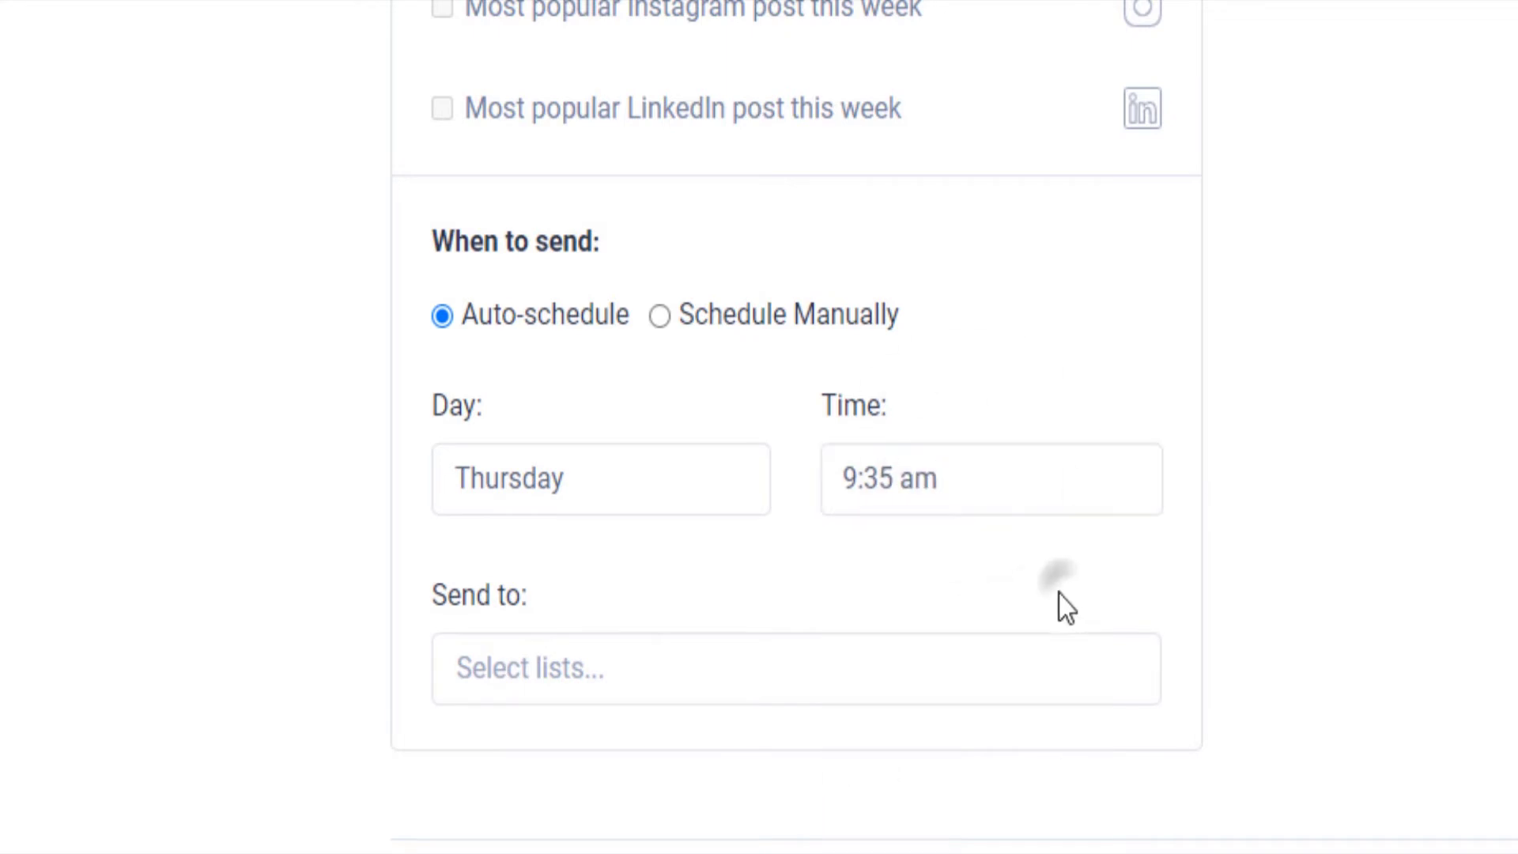
pyautogui.click(721, 668)
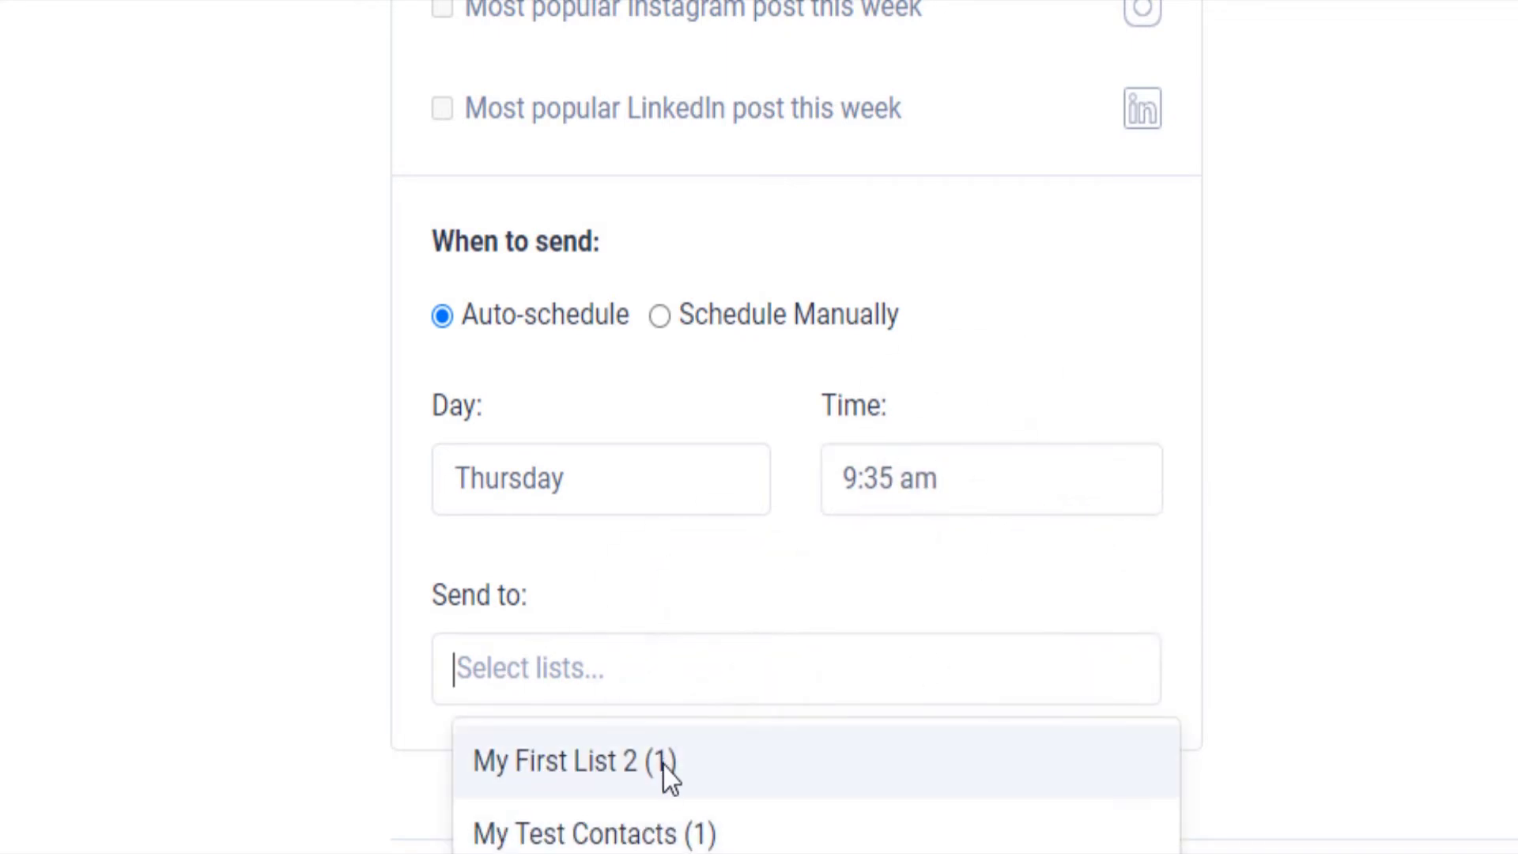
pyautogui.click(668, 833)
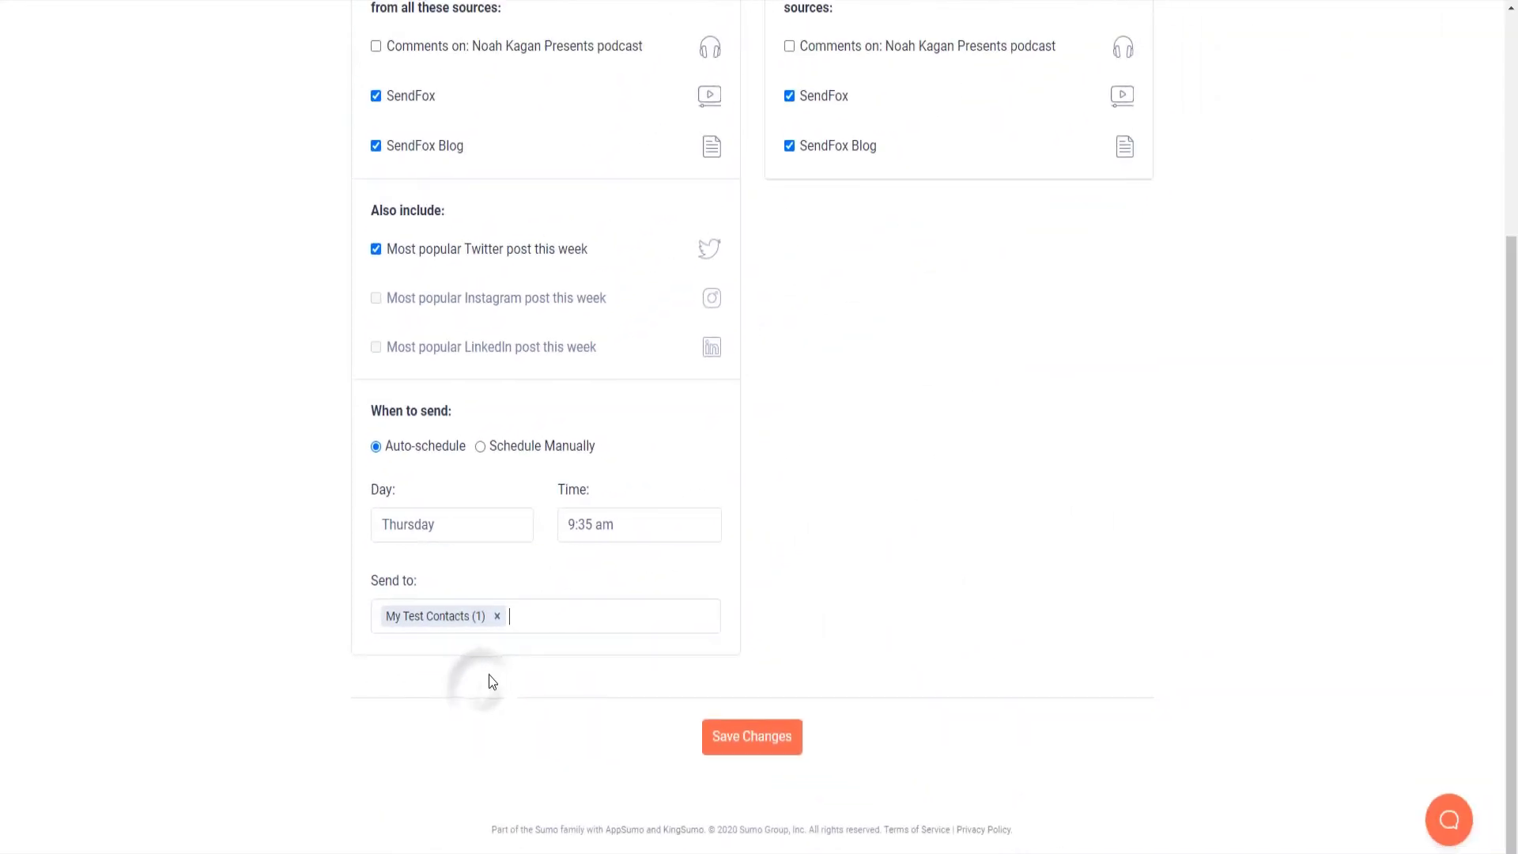
pyautogui.click(743, 739)
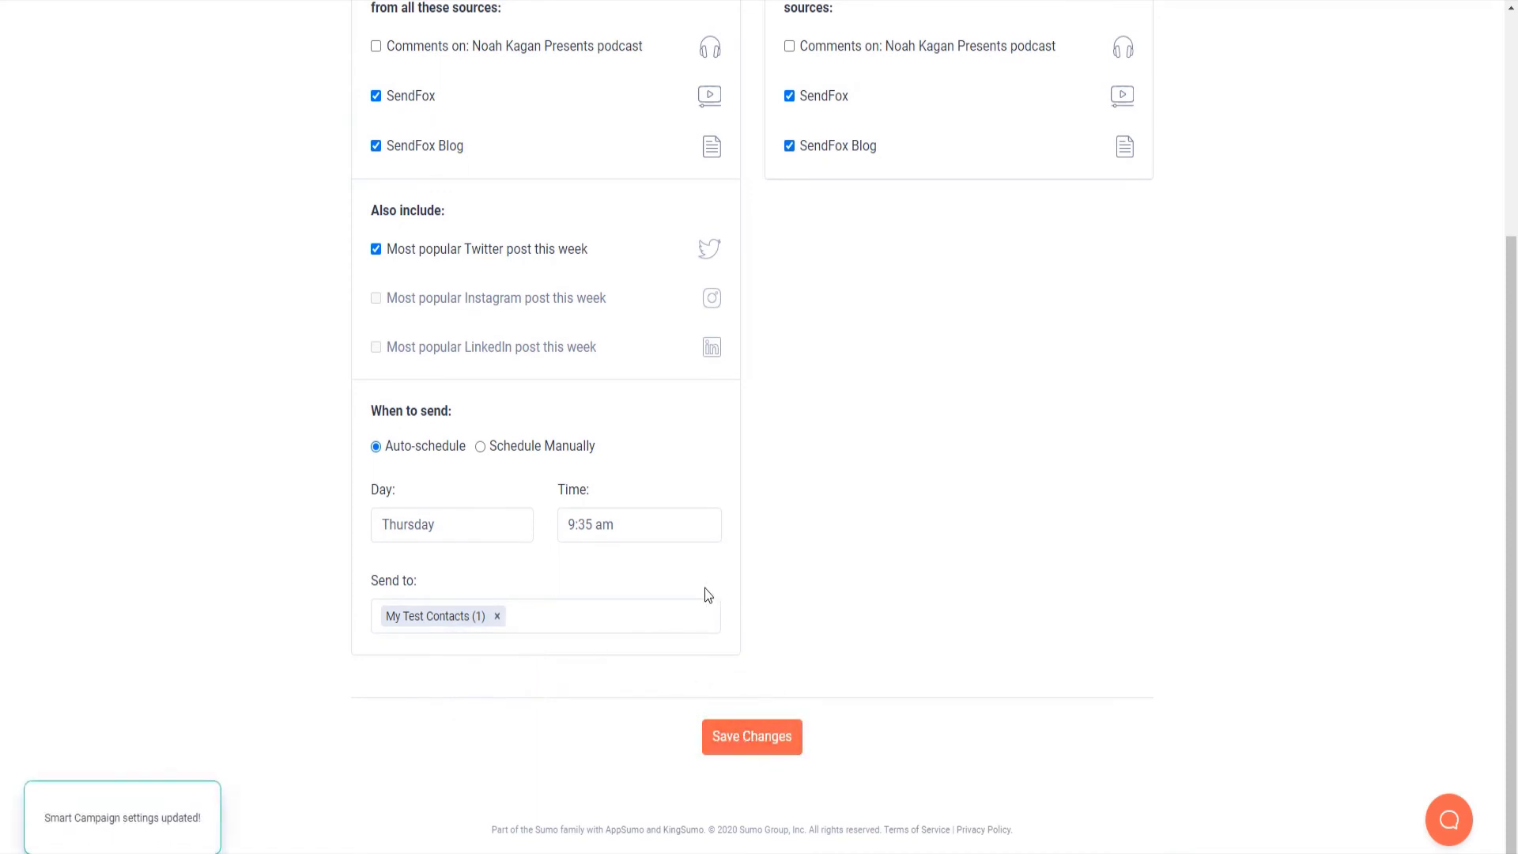
# Step: Switch the newsletter to Schedule Manually and save the settings again
pyautogui.click(564, 453)
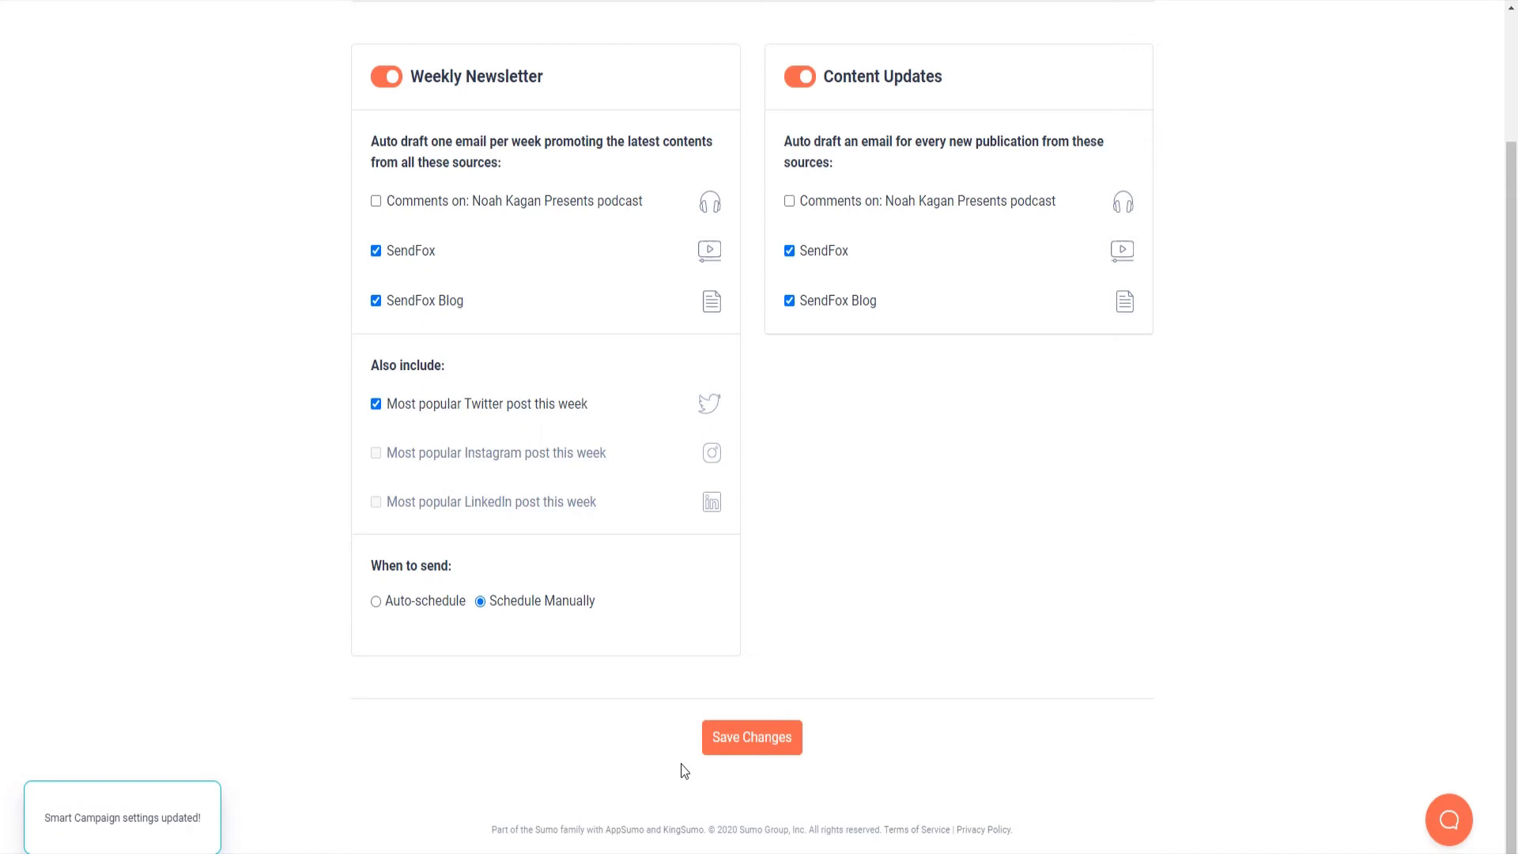
pyautogui.click(728, 747)
pyautogui.click(749, 735)
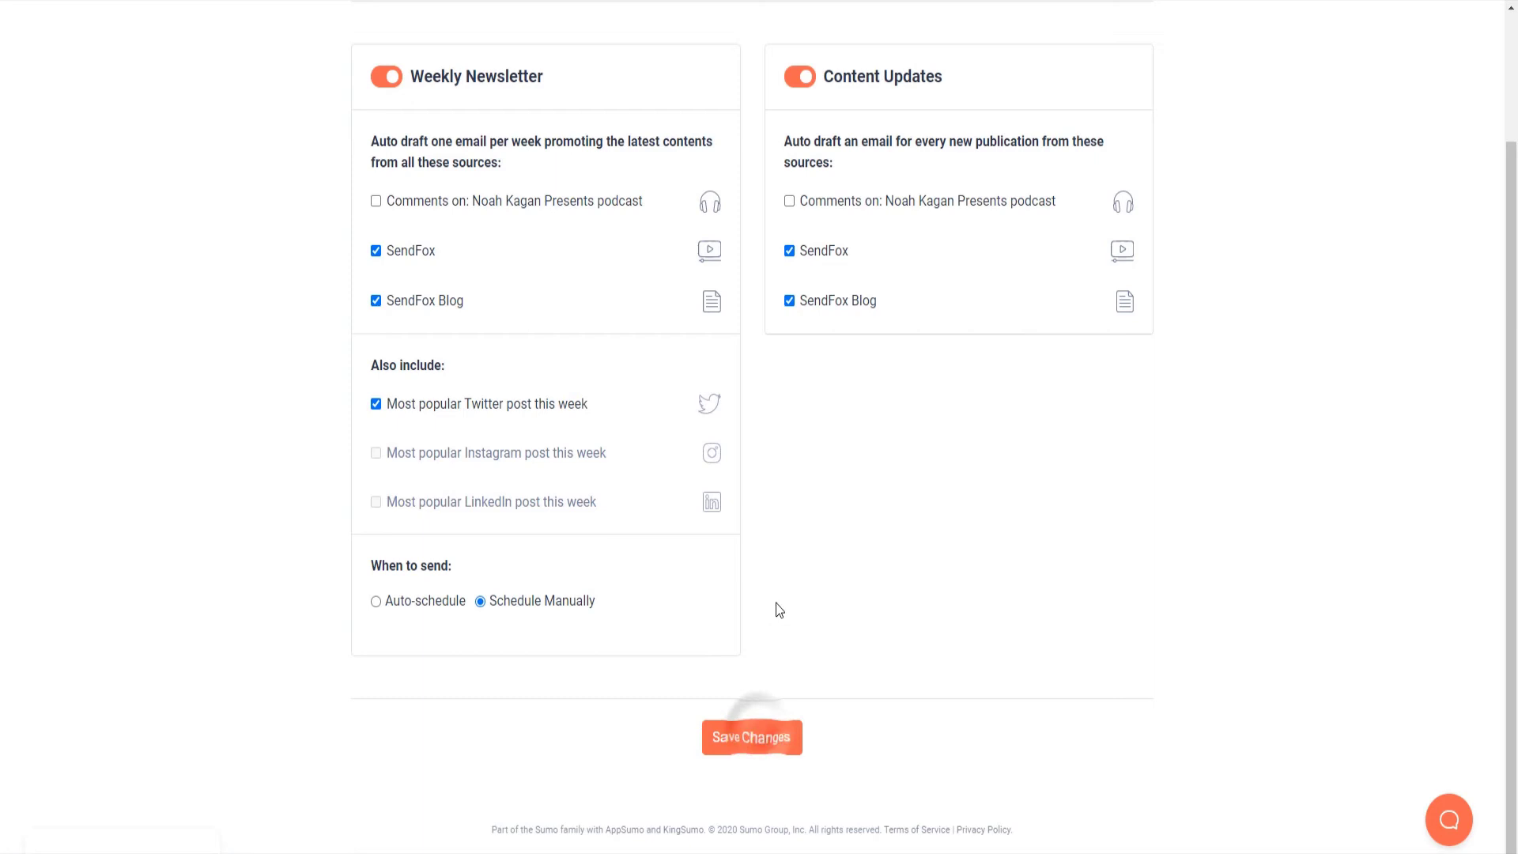
pyautogui.scroll(2, 775, 605)
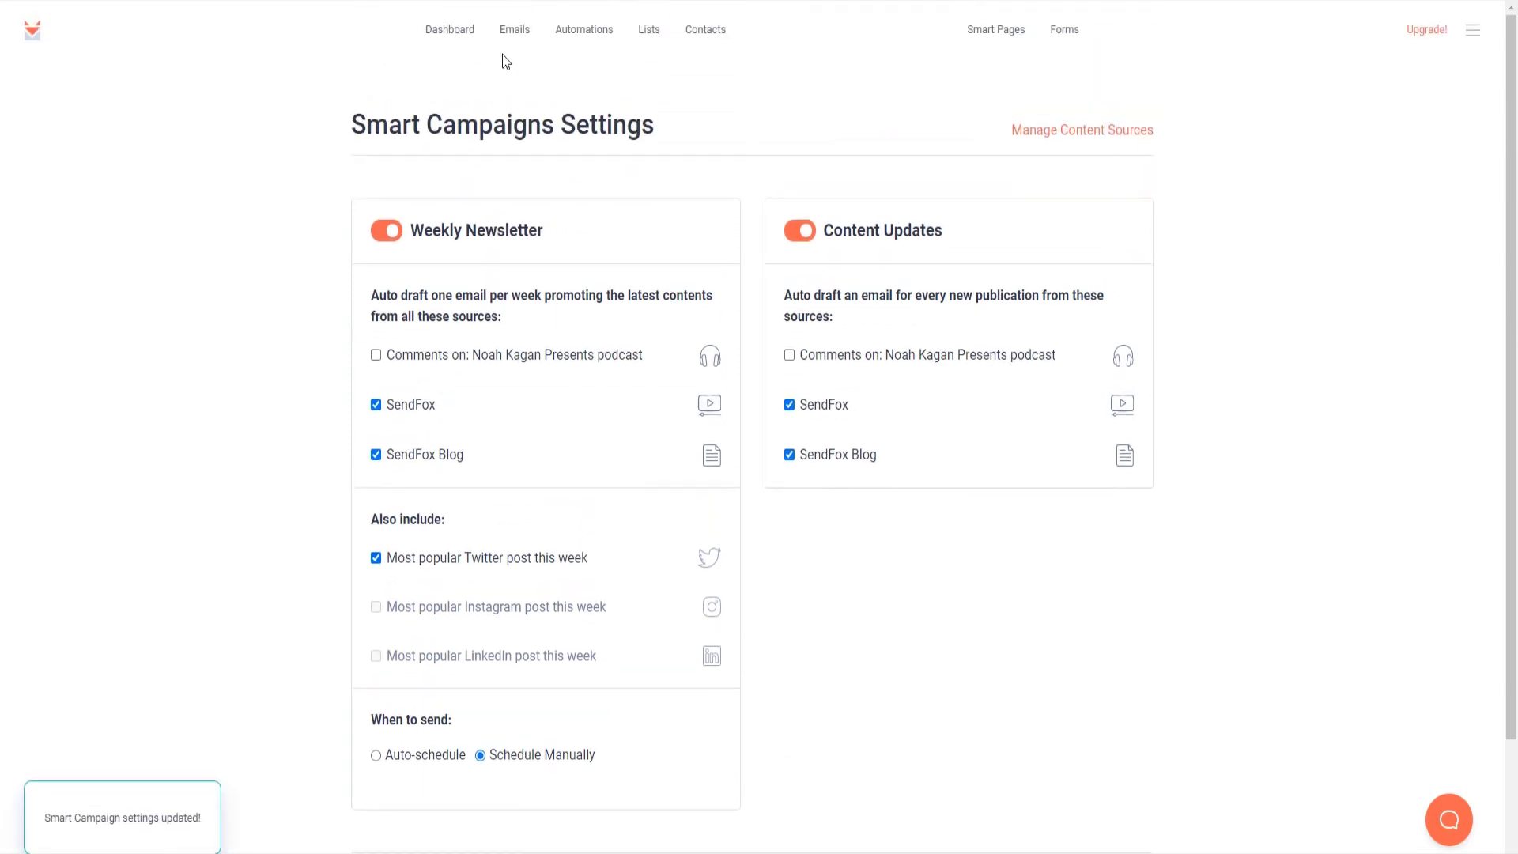
# Step: Generate a new smart campaign from the Emails list, which appears as Not Scheduled
pyautogui.click(512, 32)
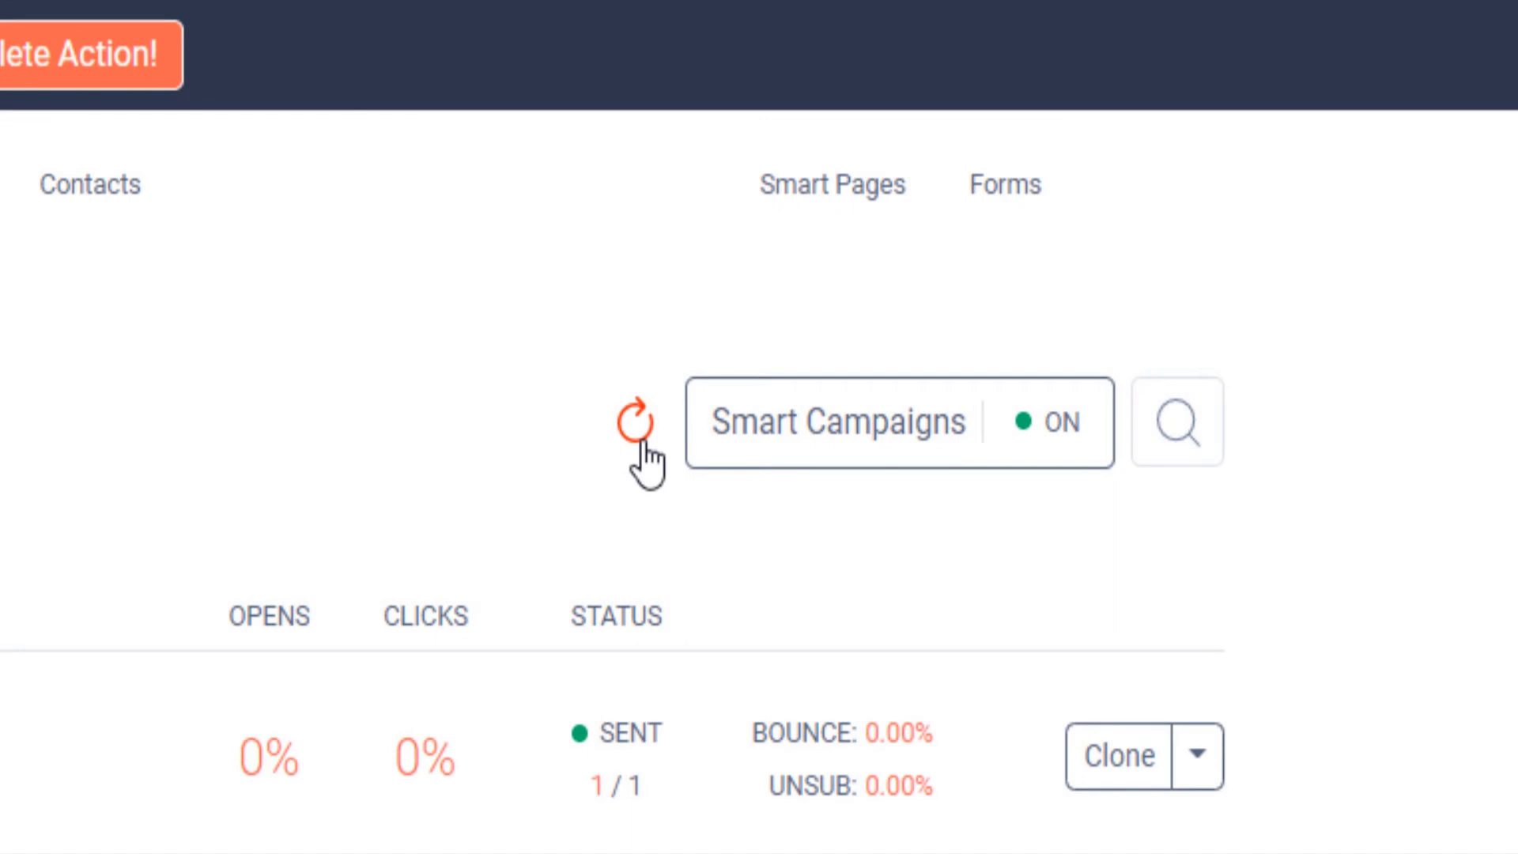
pyautogui.click(644, 437)
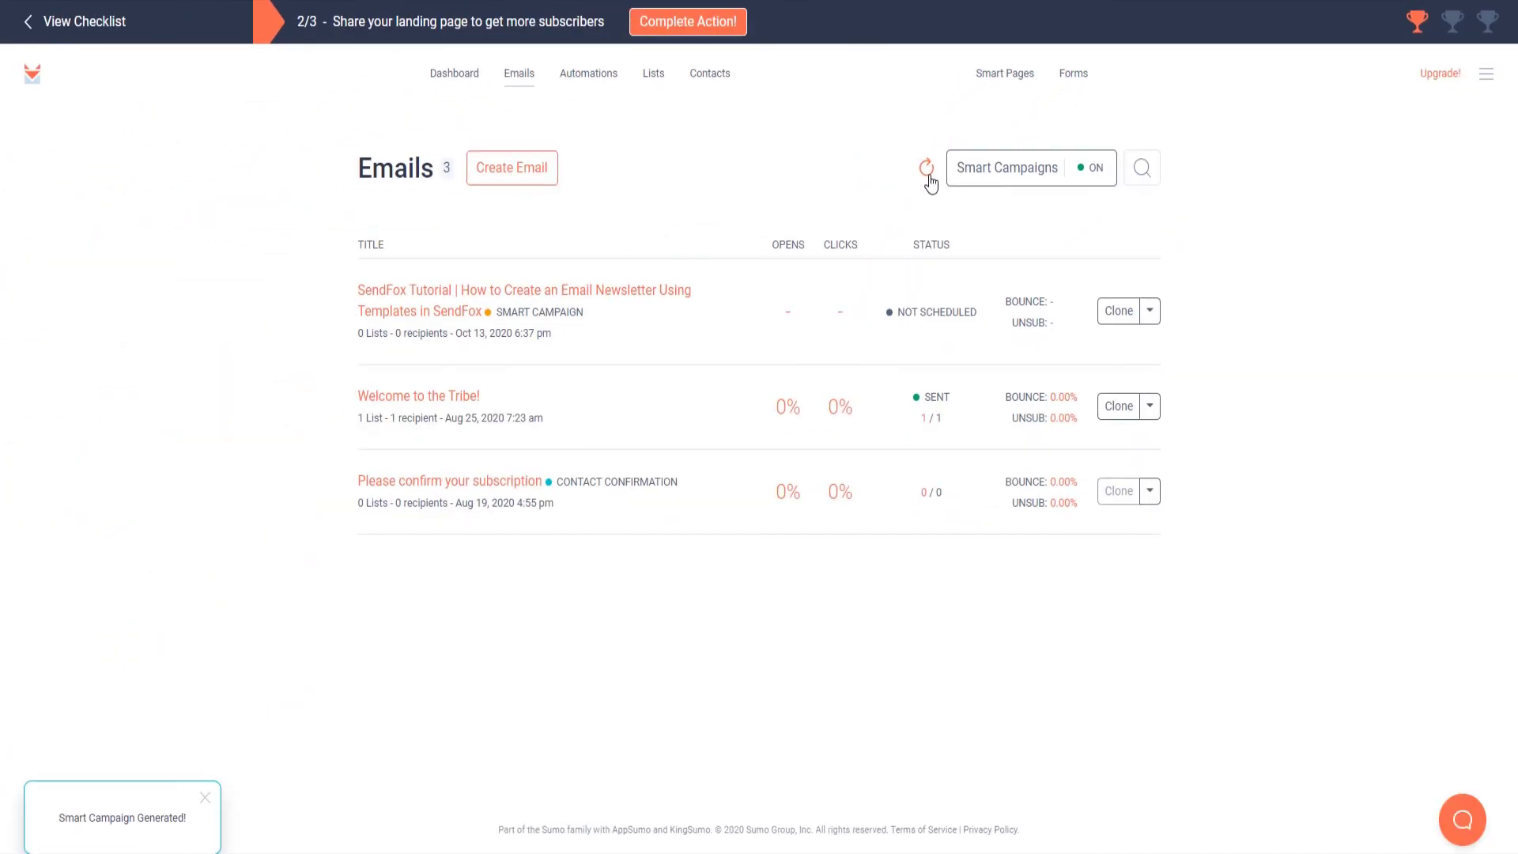
pyautogui.moveTo(979, 313); pyautogui.dragTo(913, 313)
pyautogui.moveTo(593, 313); pyautogui.dragTo(501, 318)
pyautogui.click(569, 229)
# Step: Open the newsletter campaign and add My First List 2 as a recipient
pyautogui.click(617, 301)
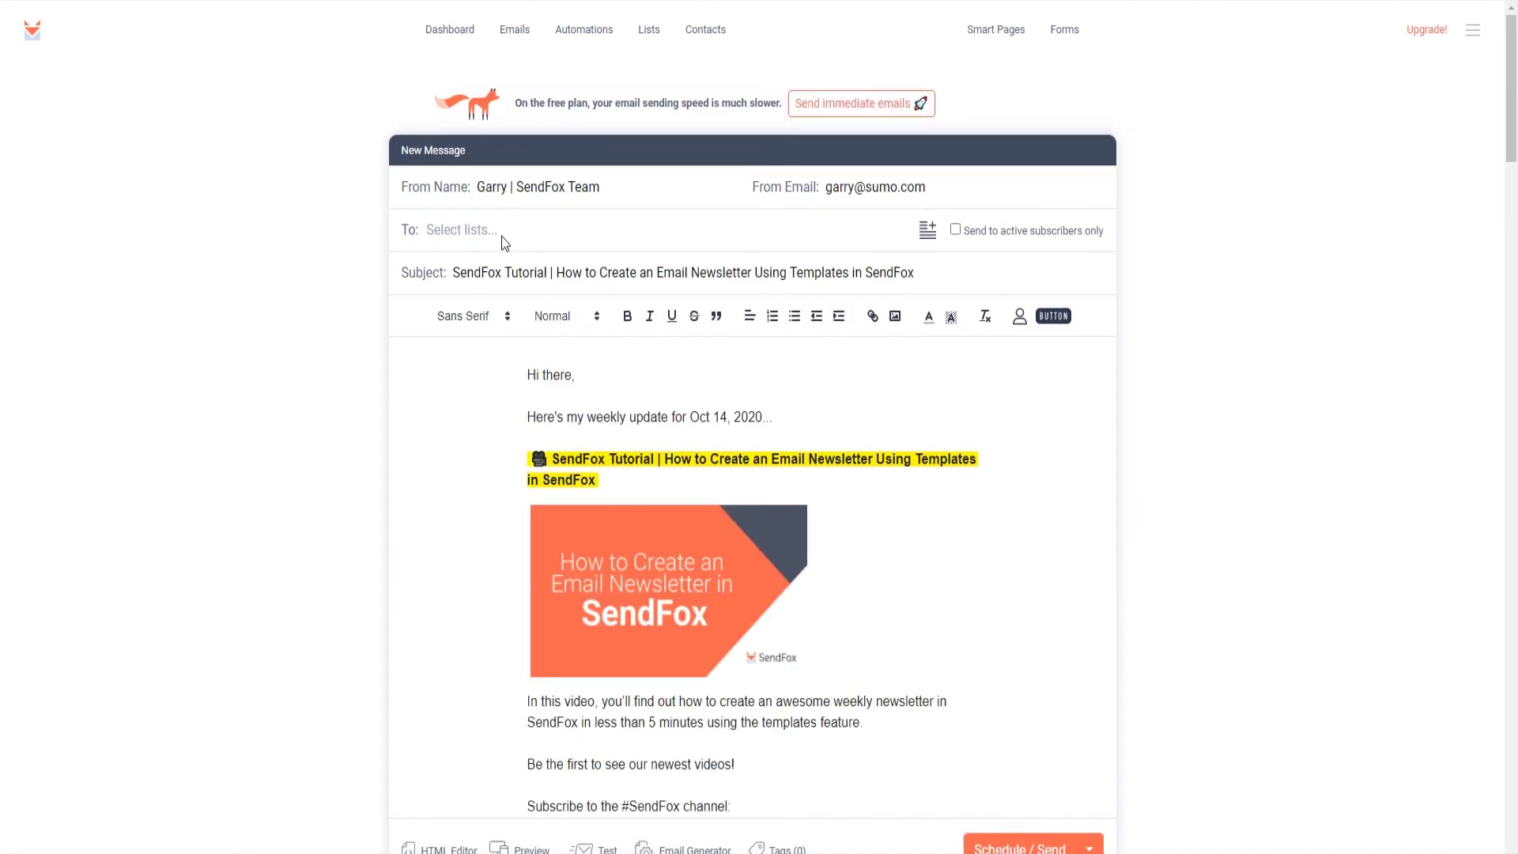
pyautogui.click(501, 237)
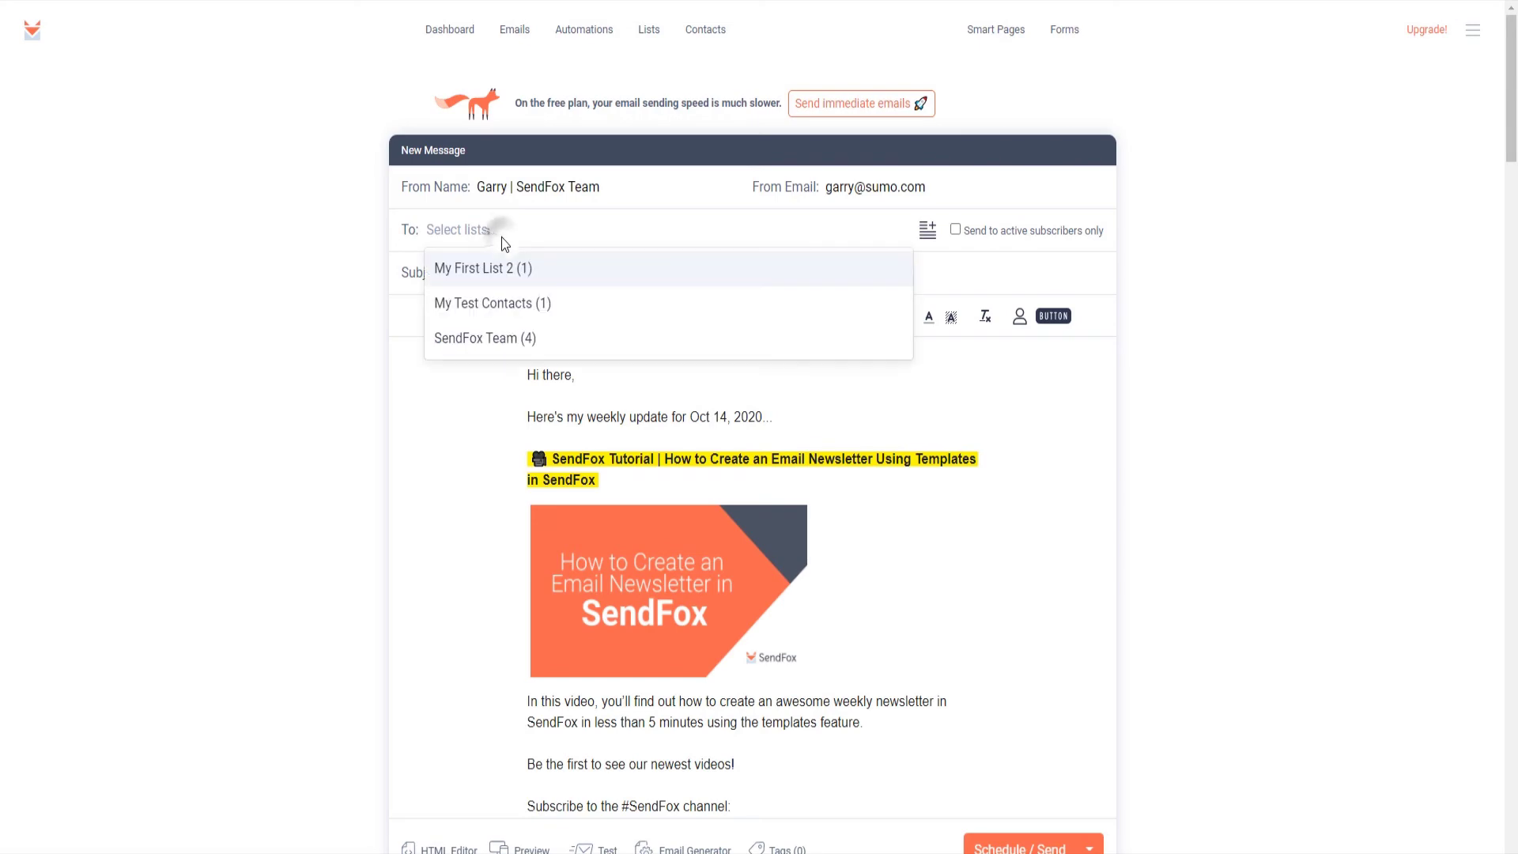
pyautogui.click(503, 267)
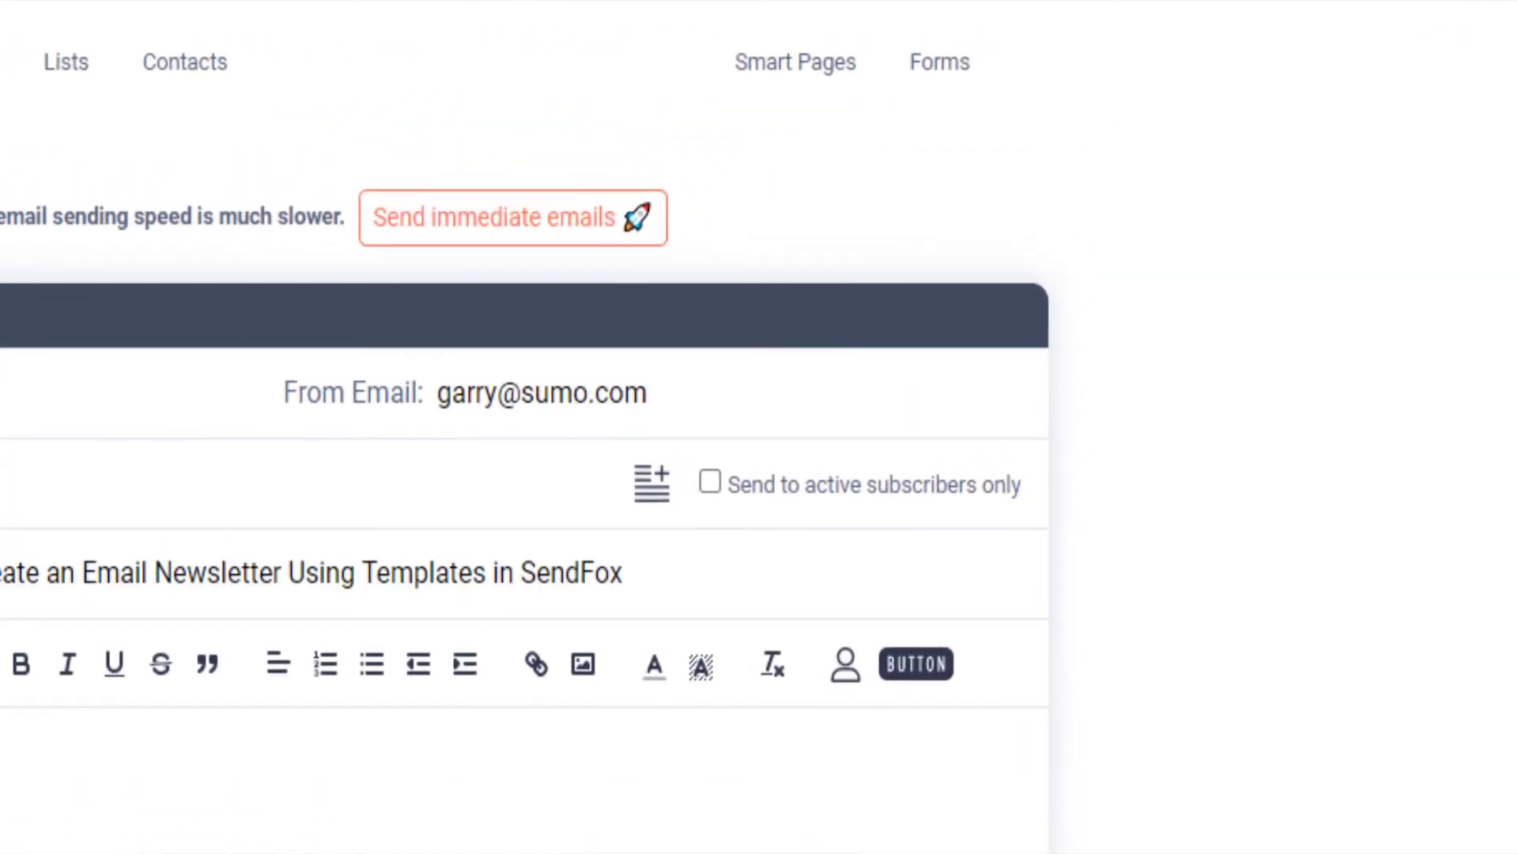
# Step: Create a new list, My First List, with one contact's e-mail and add it as recipient
pyautogui.click(647, 487)
pyautogui.click(575, 529)
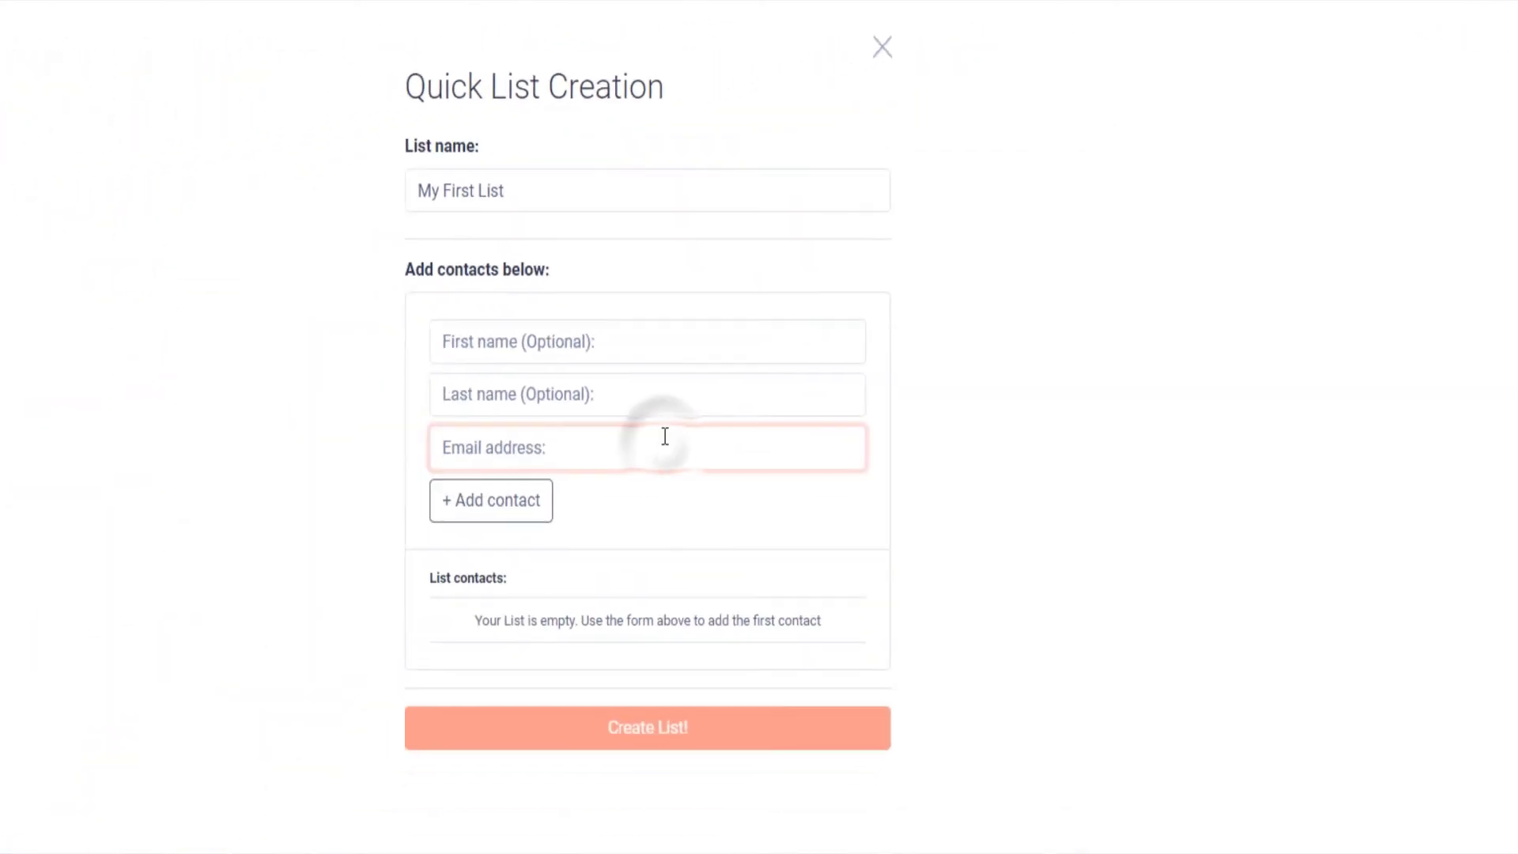
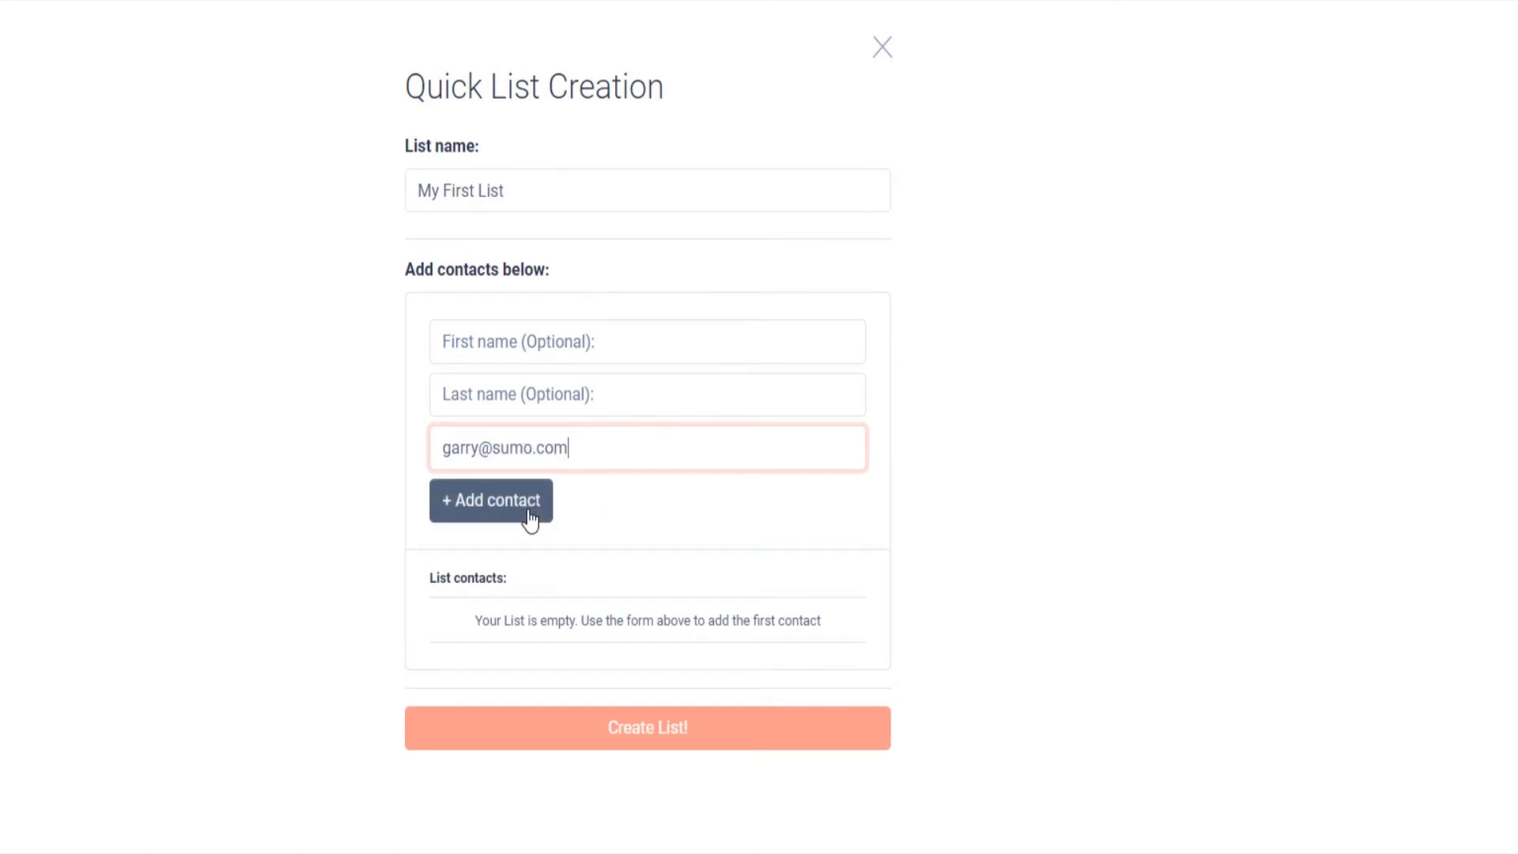
pyautogui.click(526, 515)
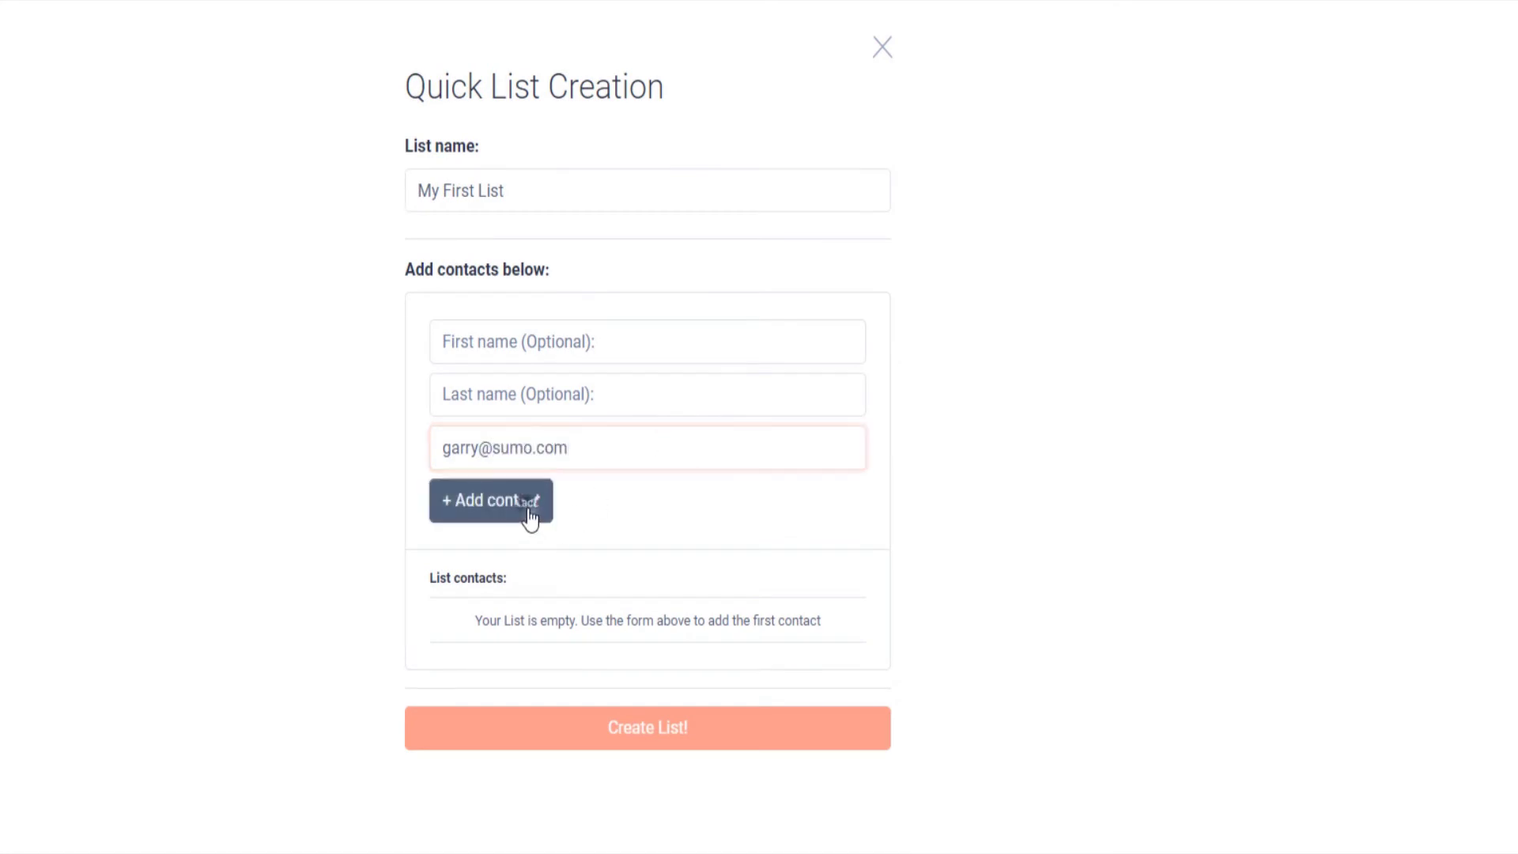
pyautogui.click(649, 731)
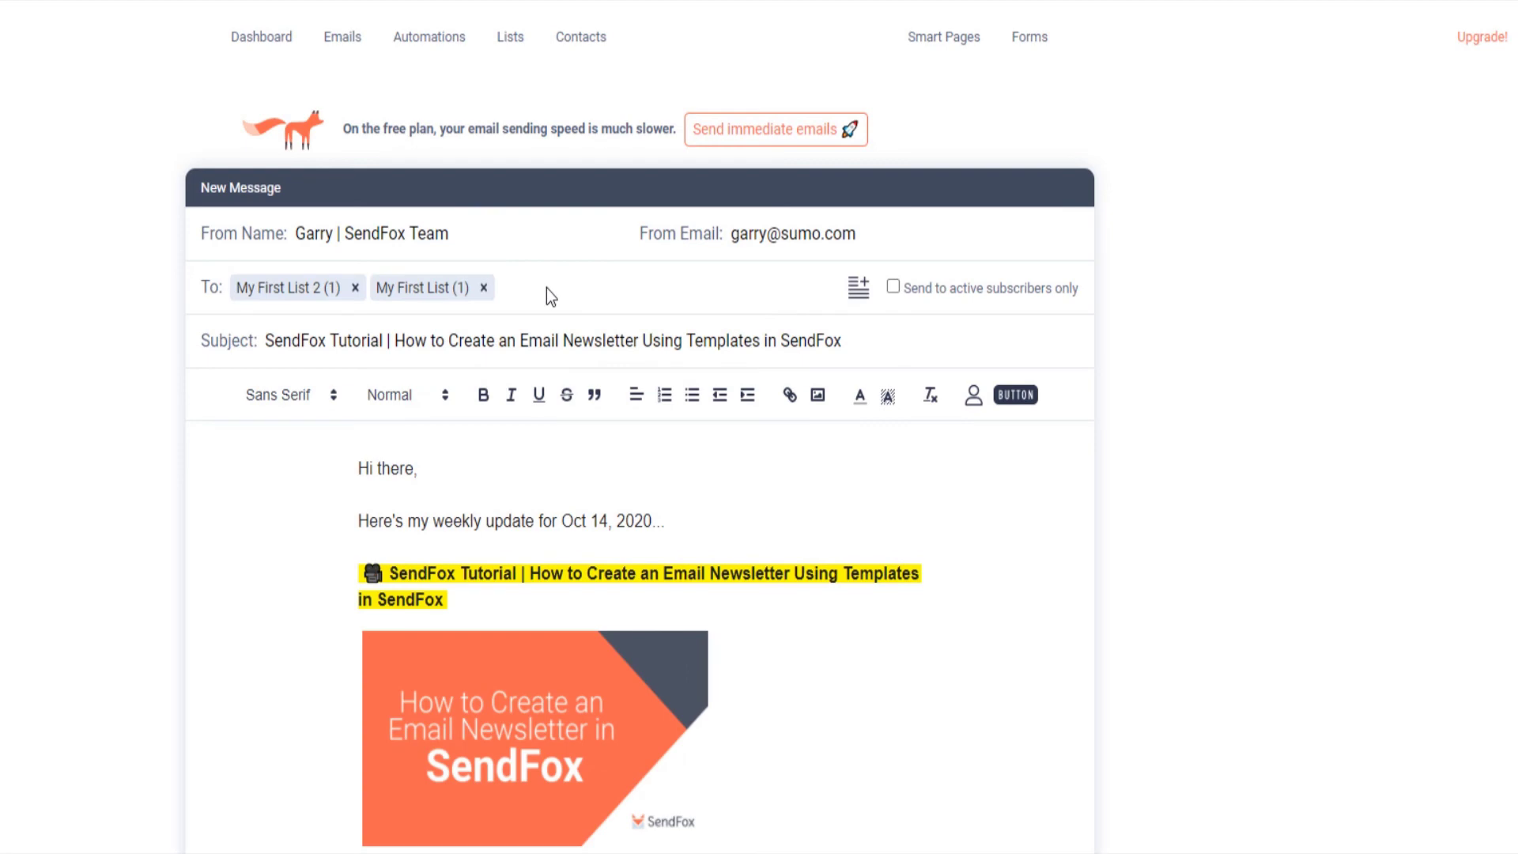
# Step: Reset the 10/16/2020 8:55am schedule and reopen sending options showing 10/14/2020 9:38am
pyautogui.scroll(-10, 547, 293)
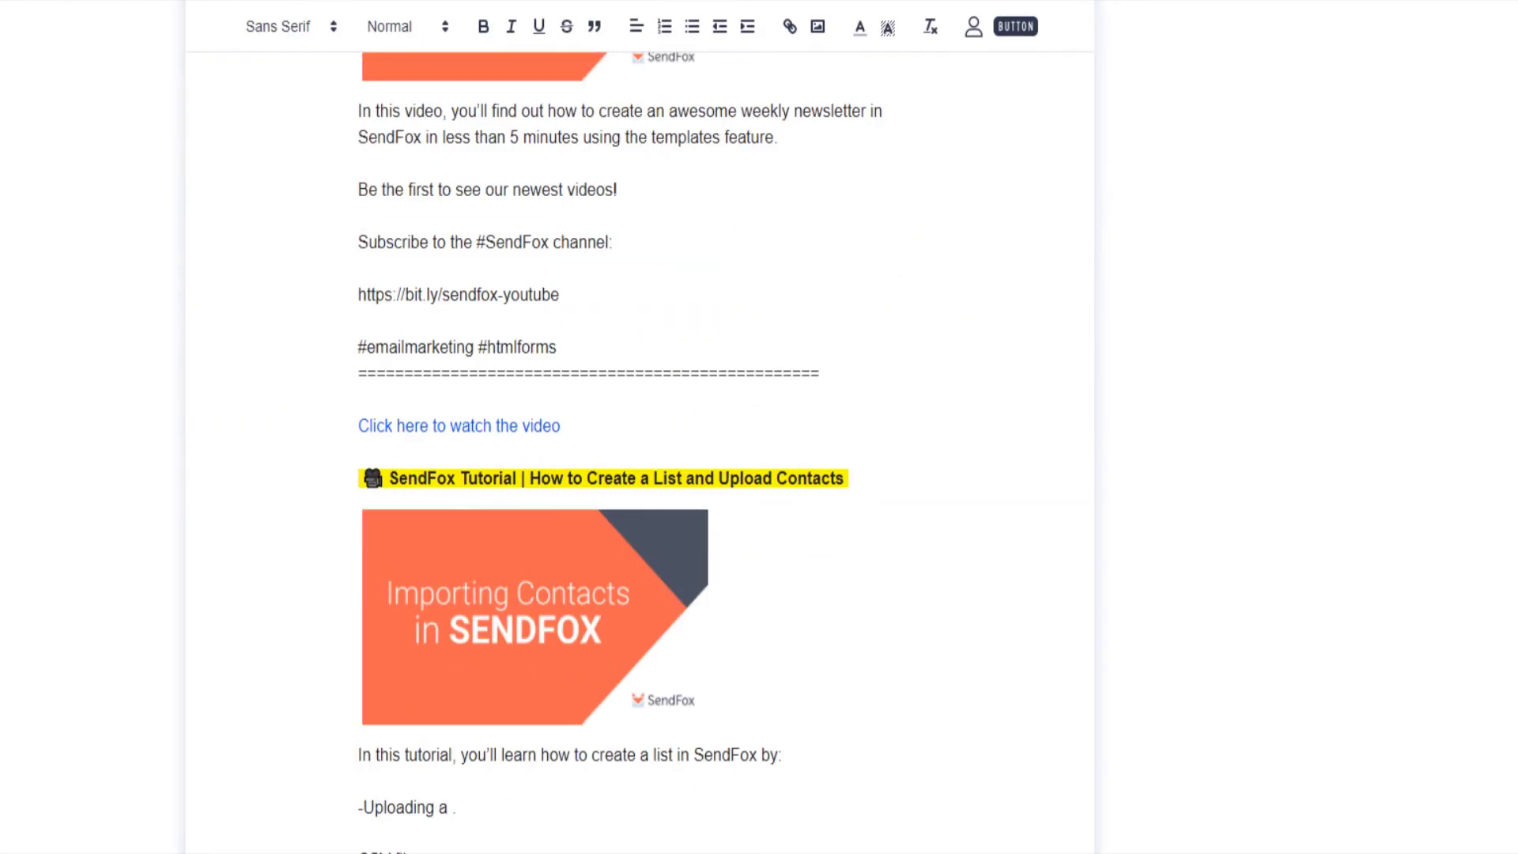
pyautogui.click(978, 822)
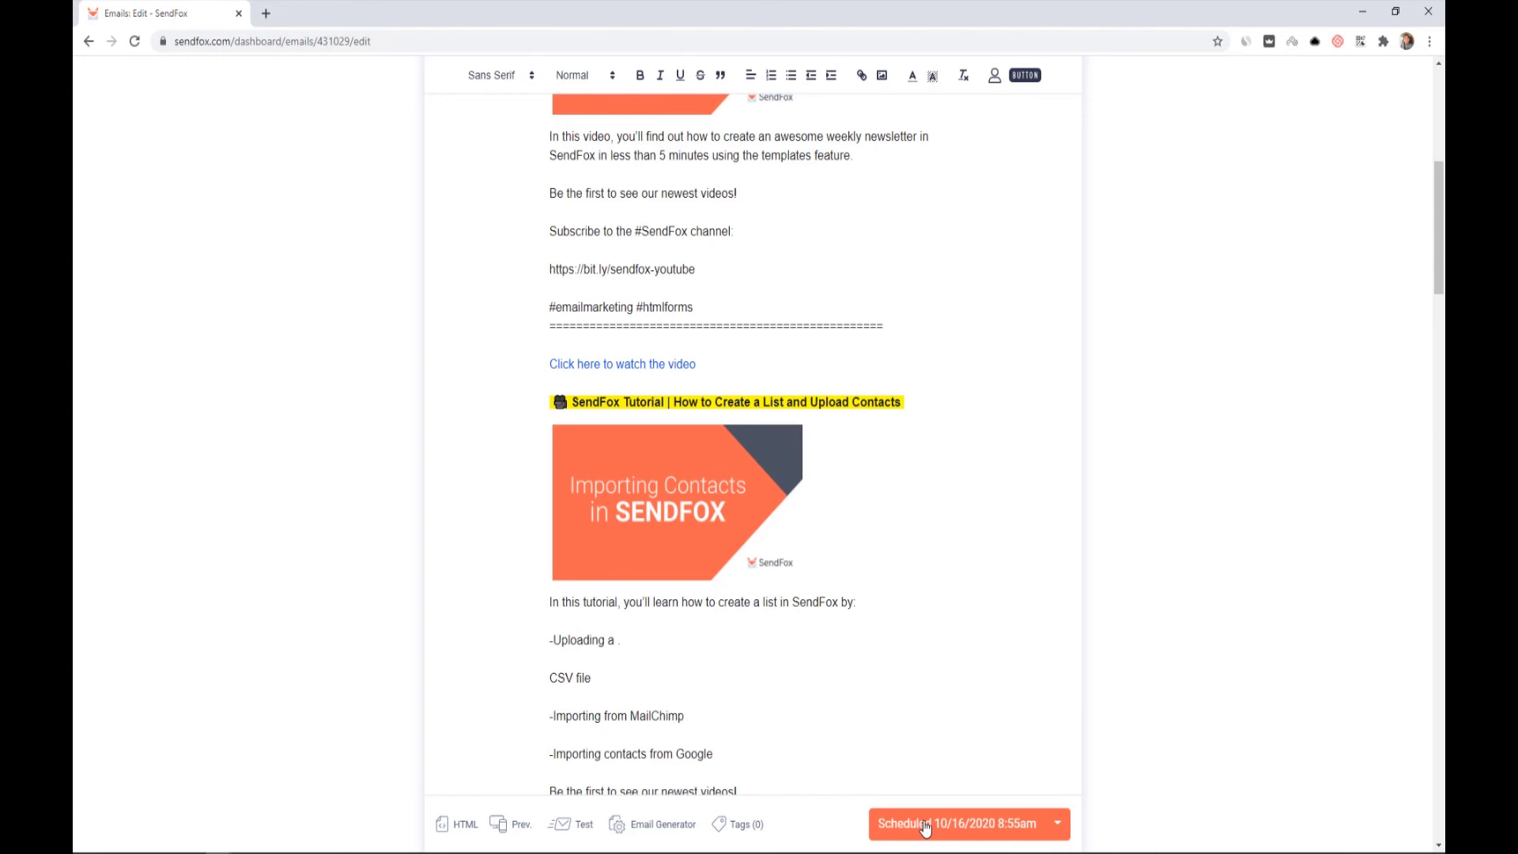
pyautogui.click(925, 827)
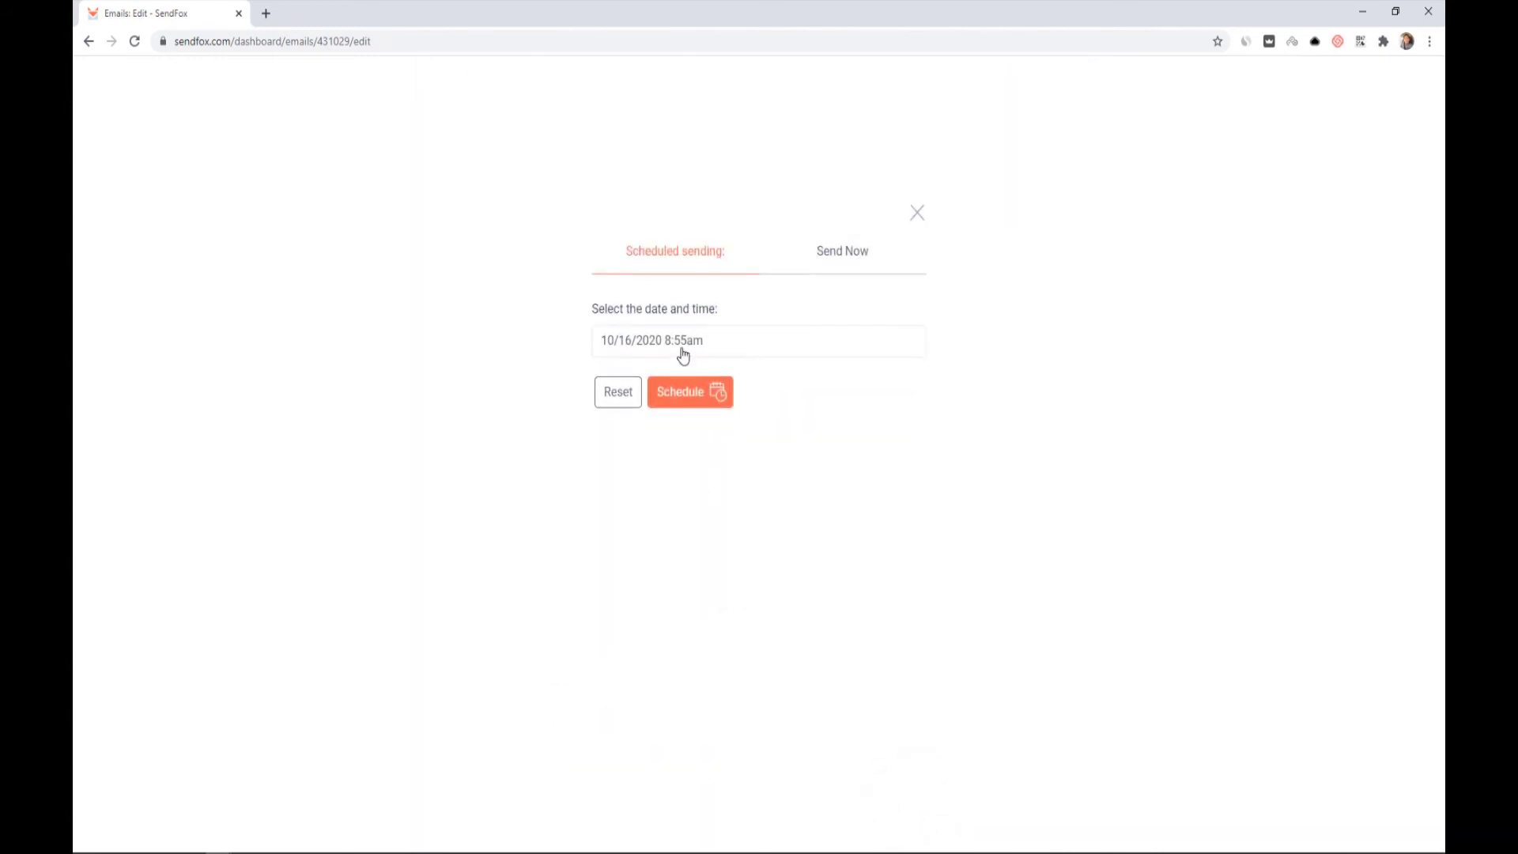
pyautogui.click(683, 355)
pyautogui.click(682, 357)
pyautogui.click(683, 356)
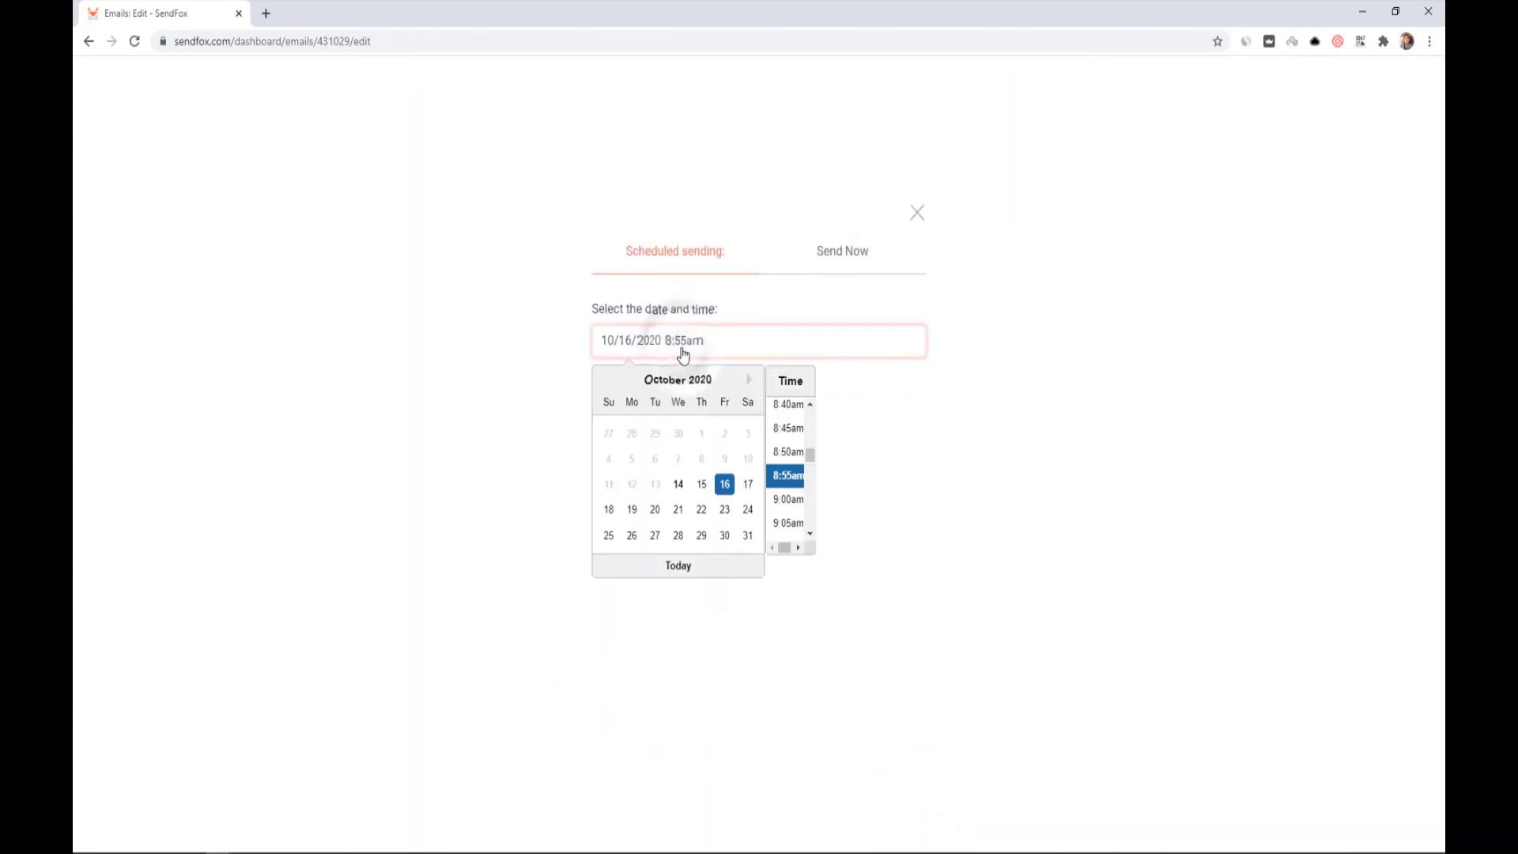
pyautogui.click(529, 399)
pyautogui.click(611, 401)
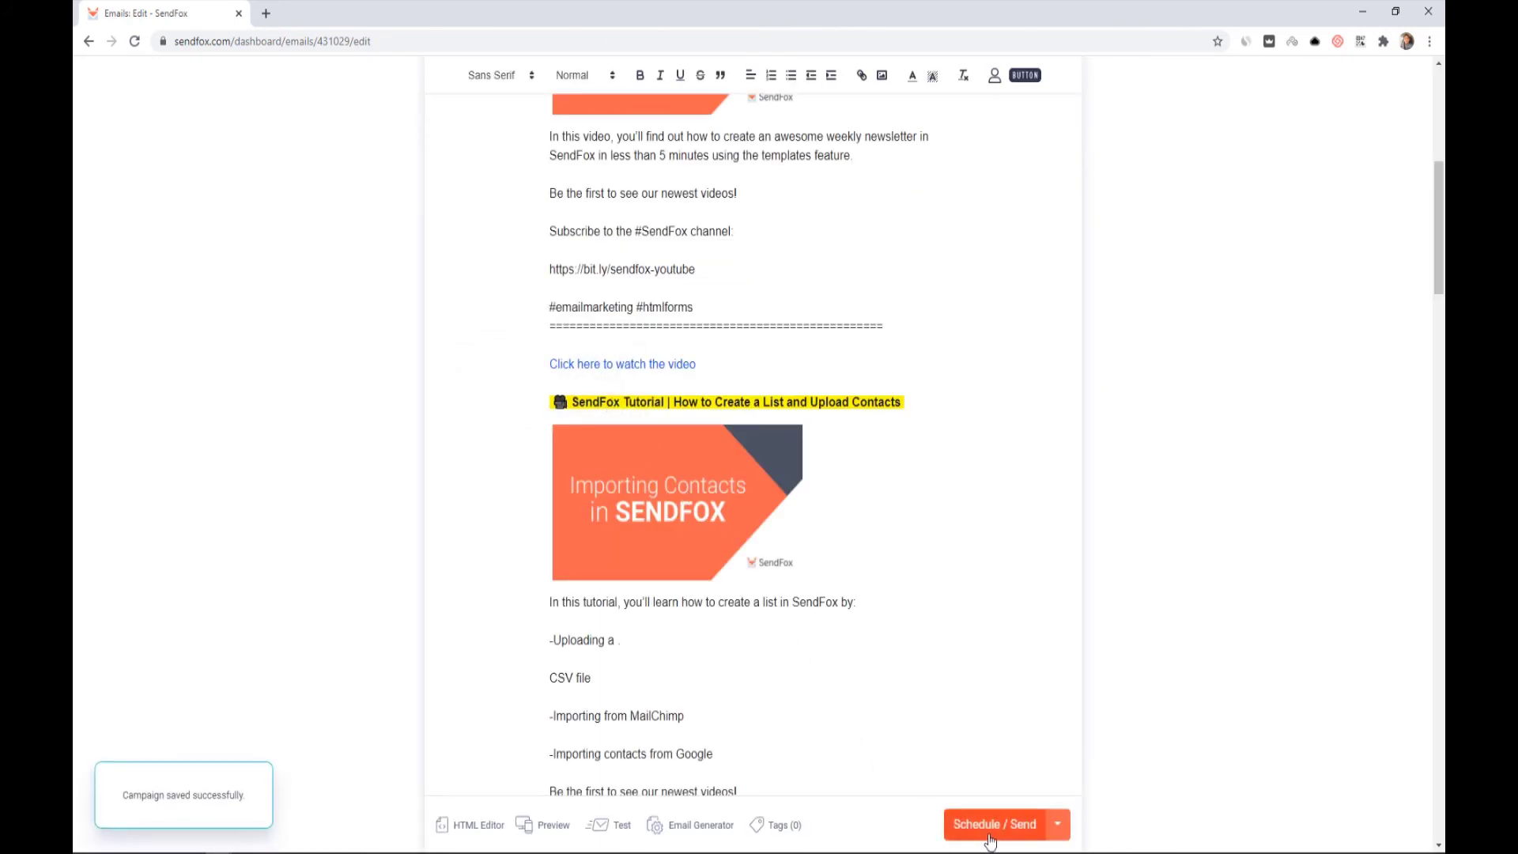
pyautogui.click(989, 840)
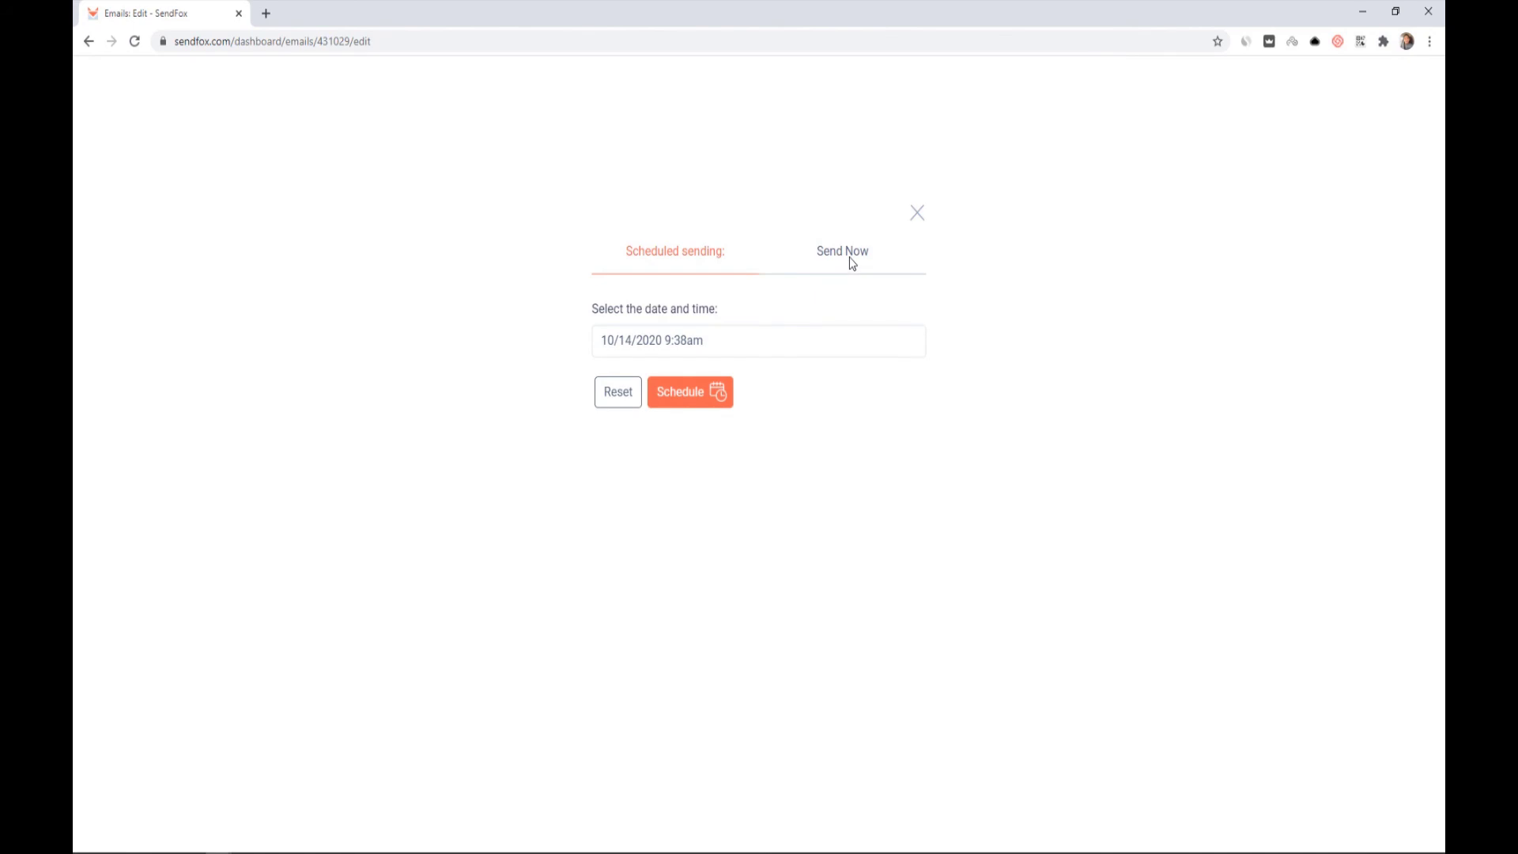
# Step: Save the campaign as a draft without sending, then return to the Emails list
pyautogui.click(844, 261)
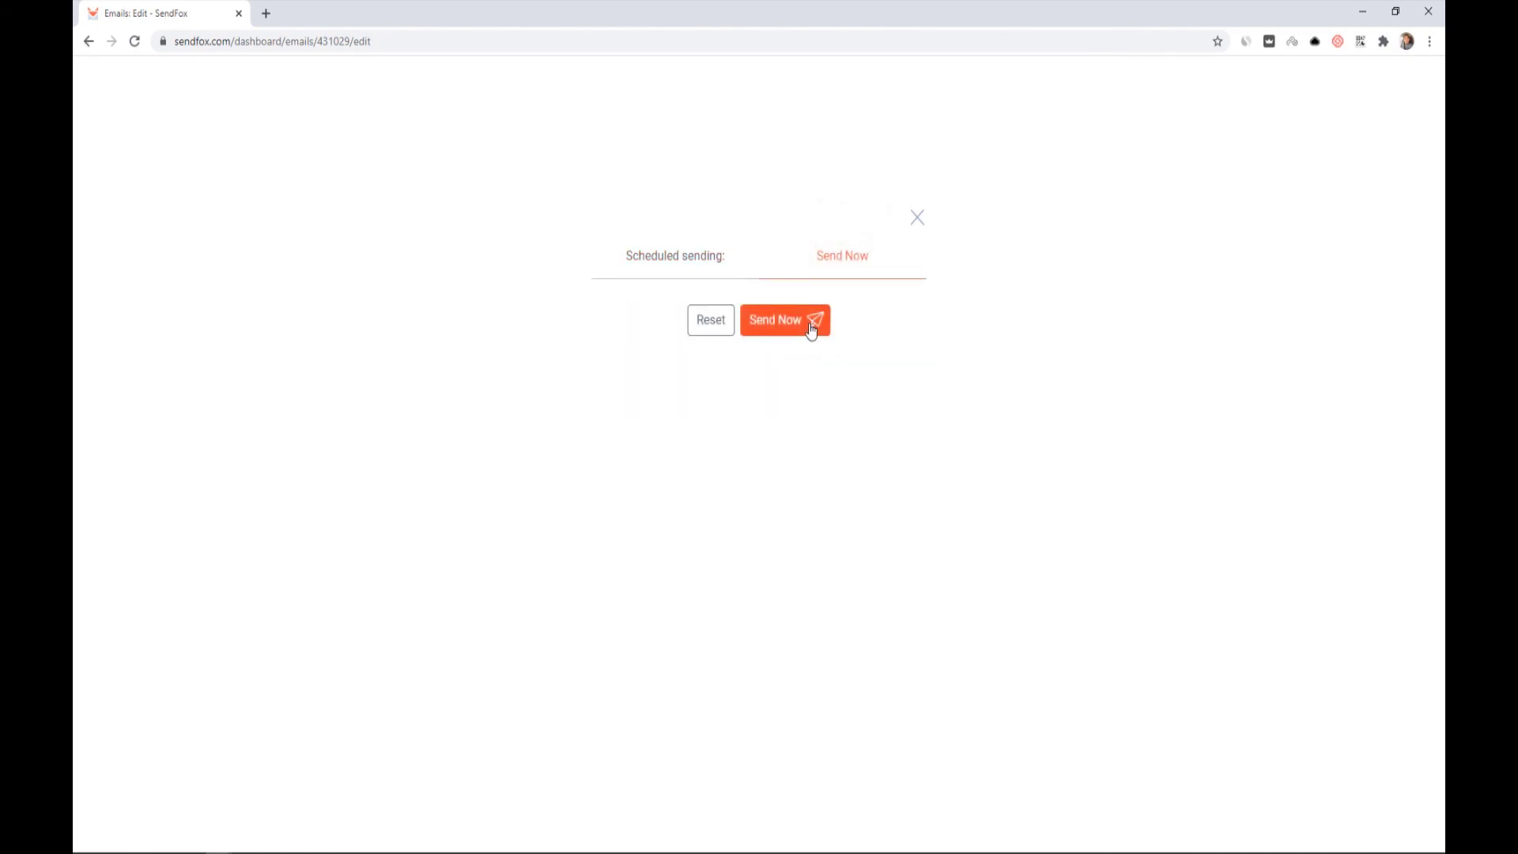
pyautogui.click(917, 218)
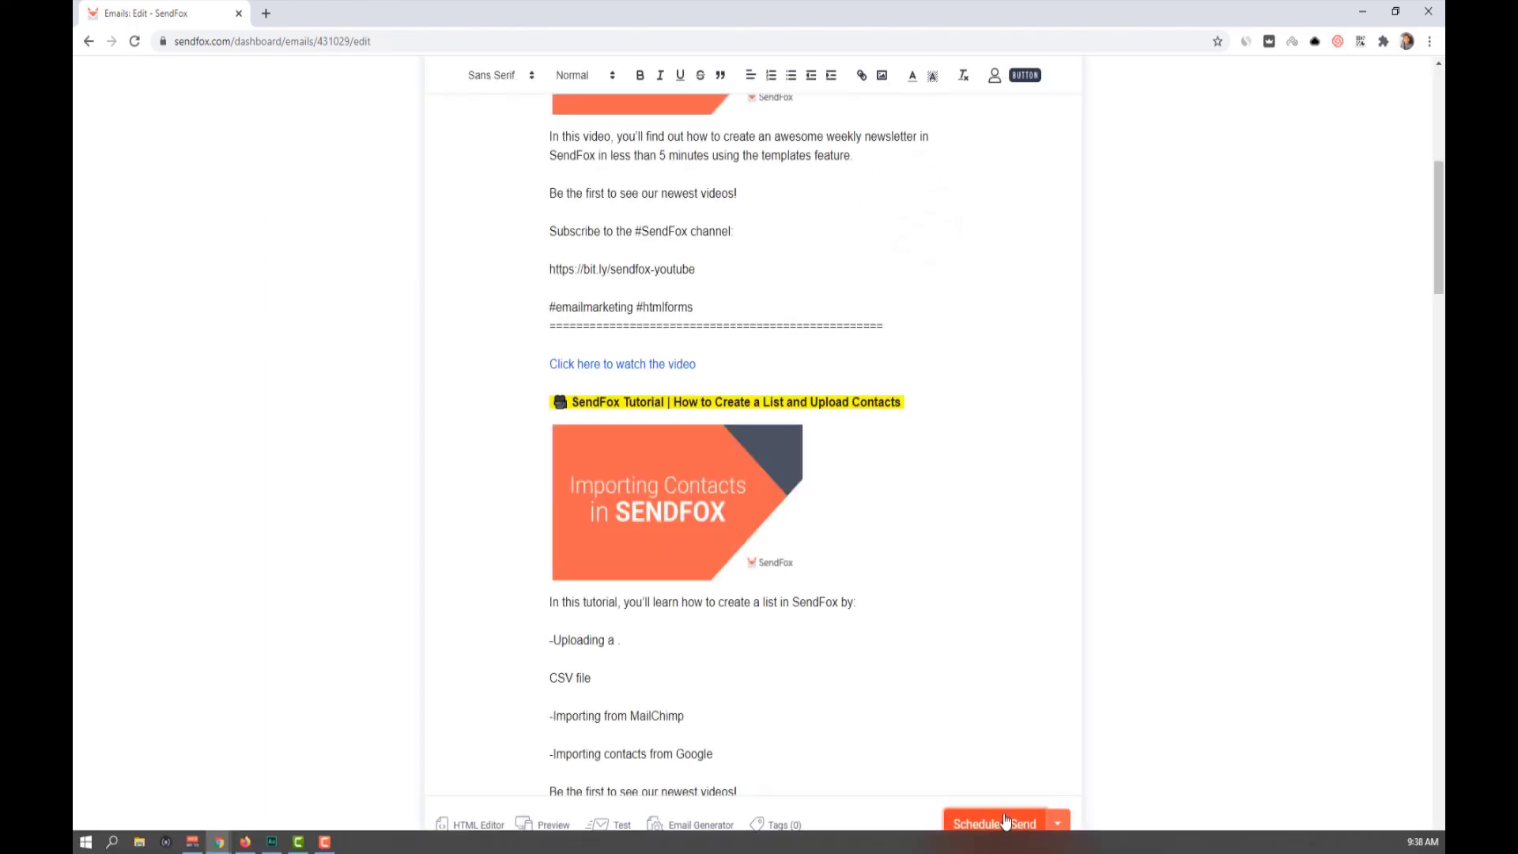
pyautogui.scroll(6, 1130, 666)
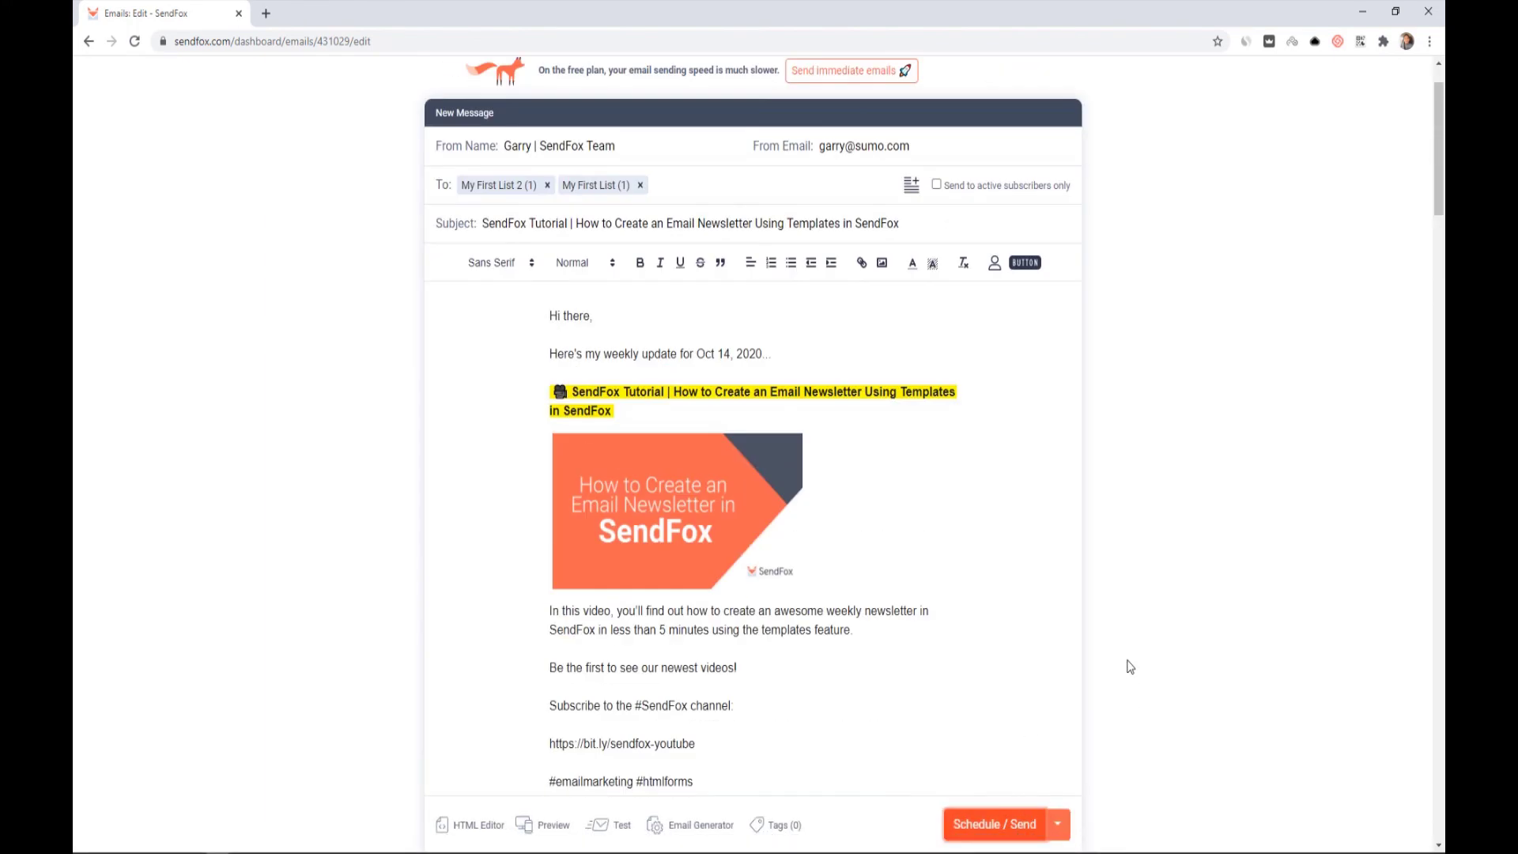
pyautogui.click(1057, 824)
pyautogui.click(1028, 787)
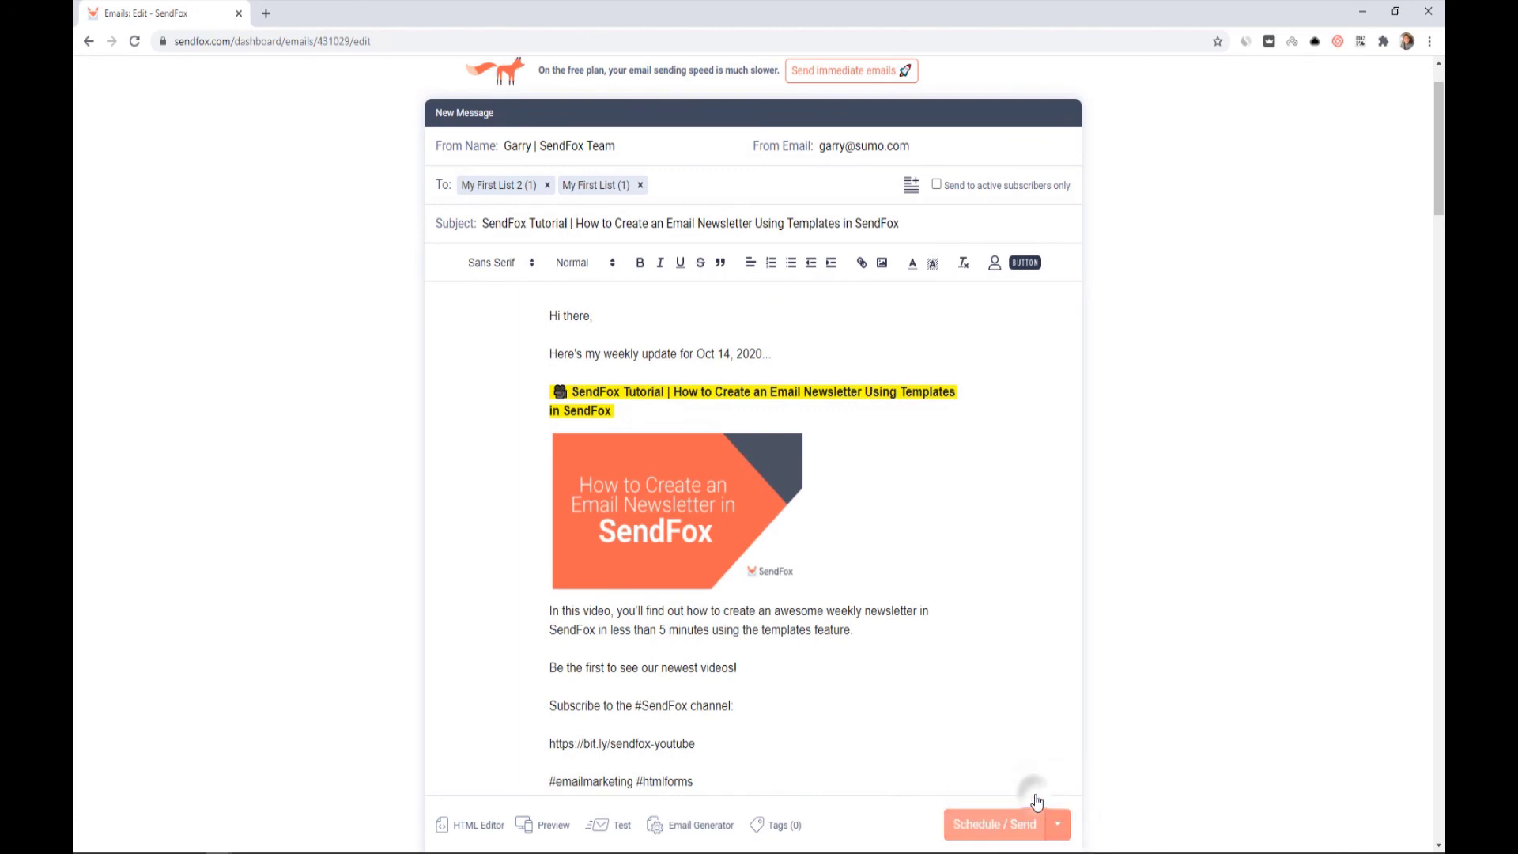
pyautogui.click(542, 76)
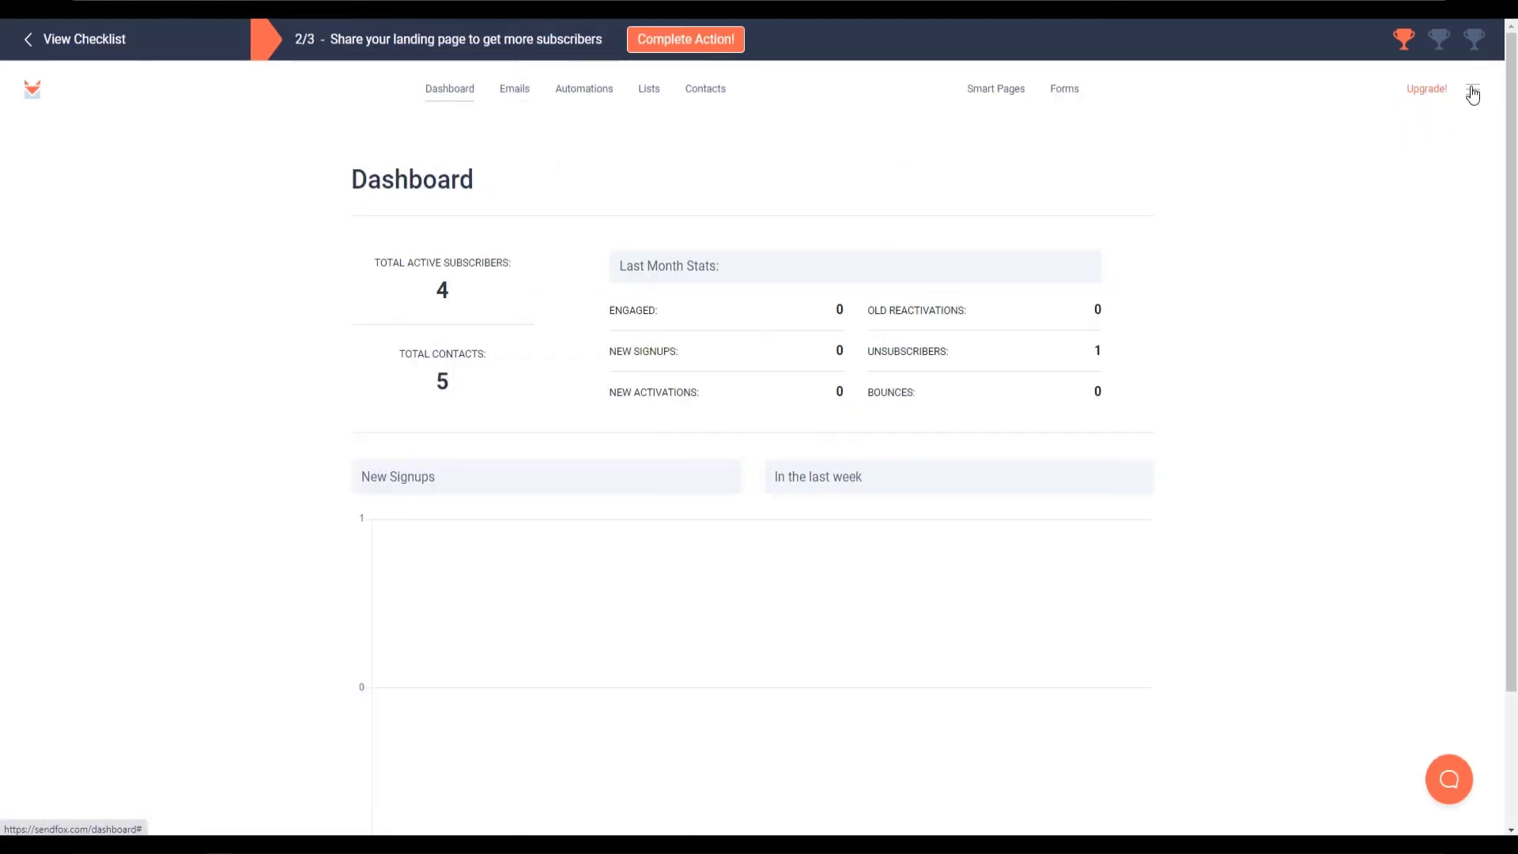
pyautogui.click(1416, 122)
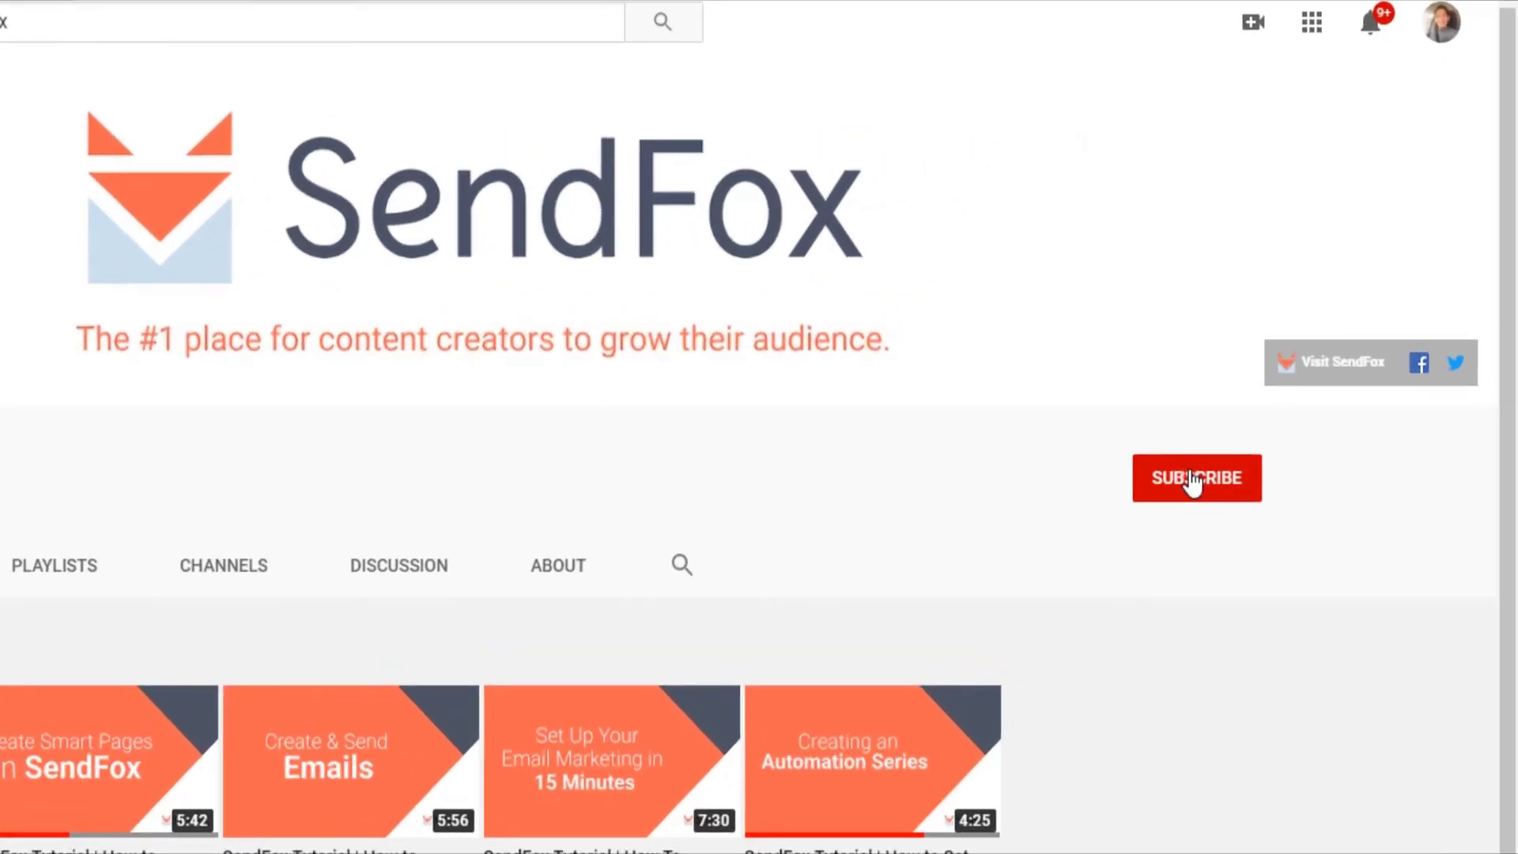
# Step: Subscribe to the SendFox YouTube channel and set its notification bell to All
pyautogui.click(1194, 483)
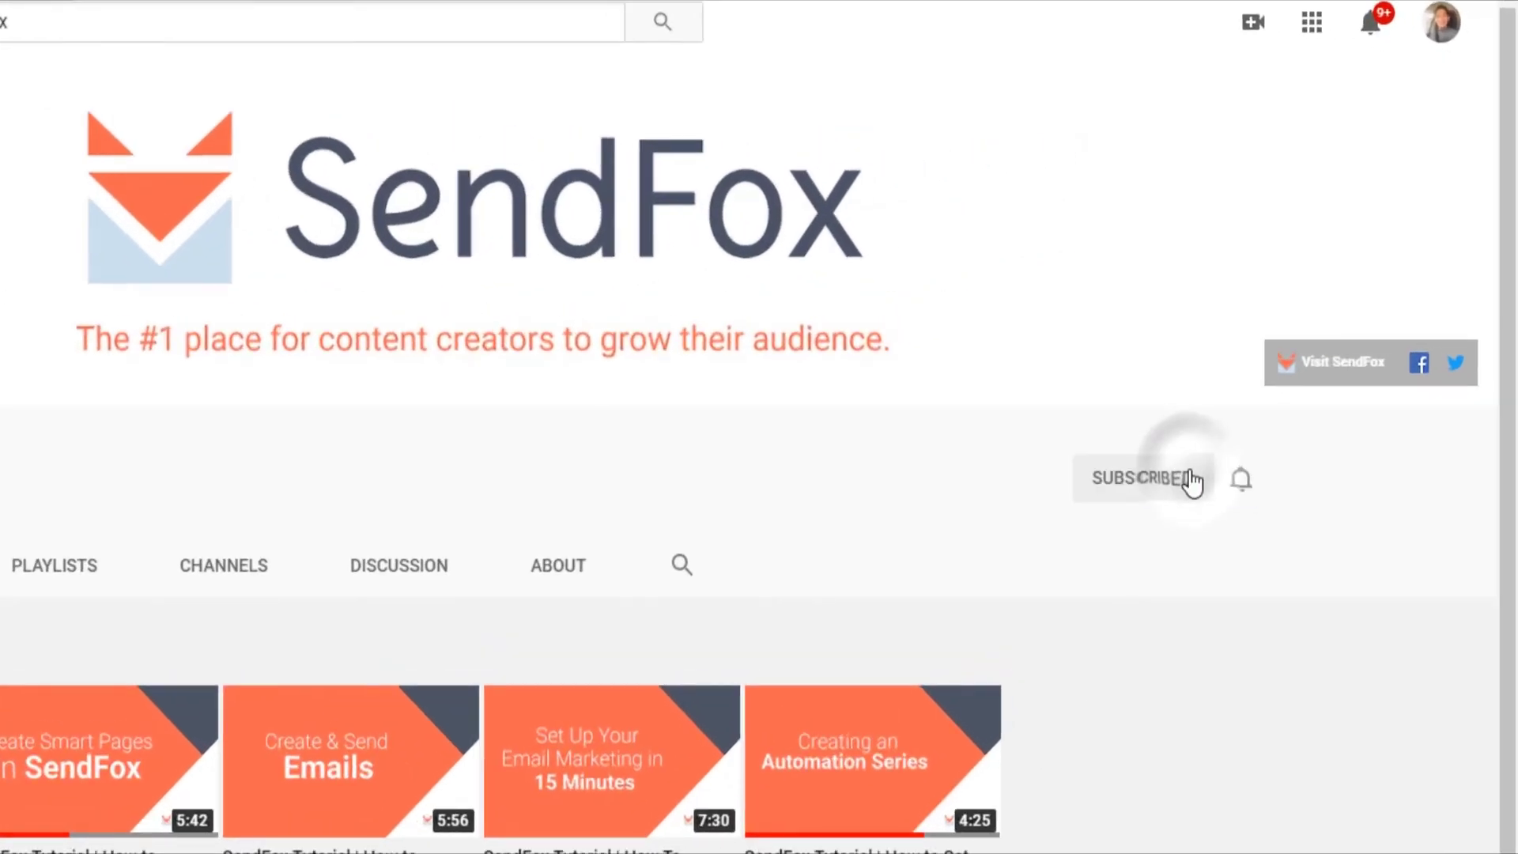
pyautogui.click(1243, 494)
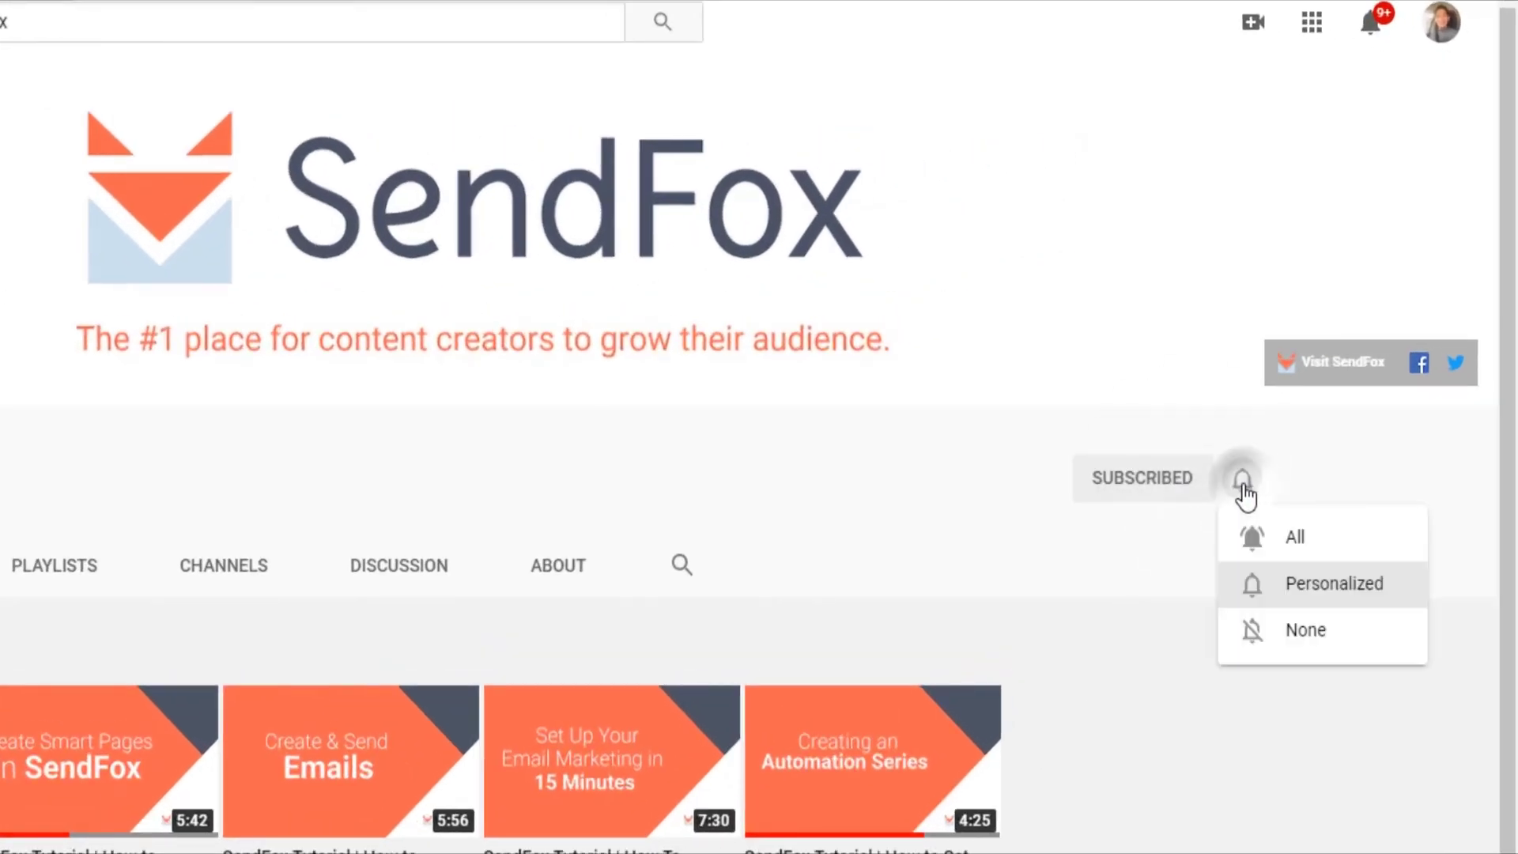
pyautogui.click(1245, 539)
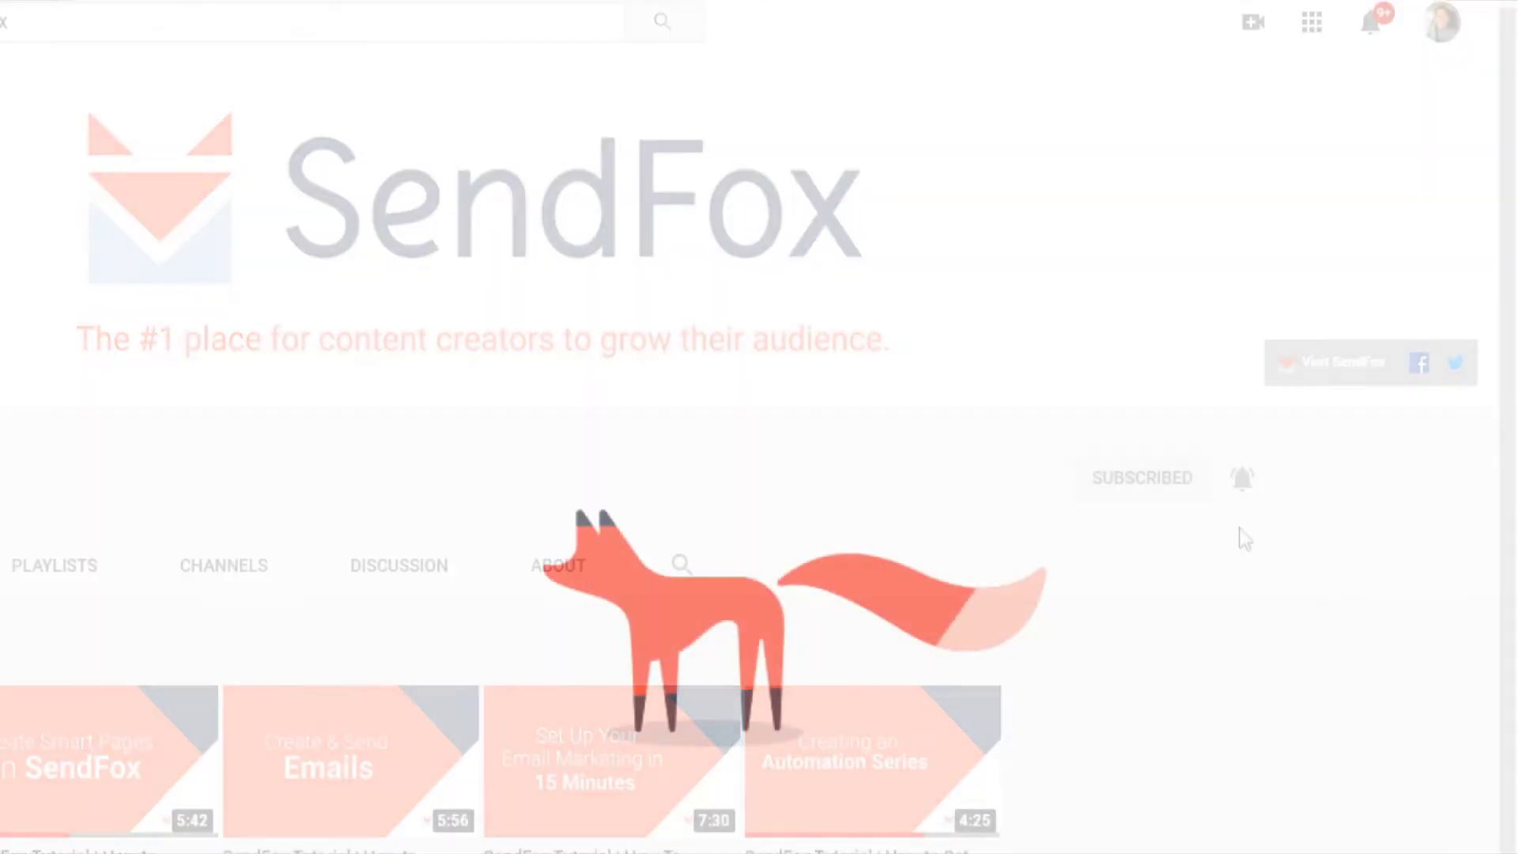